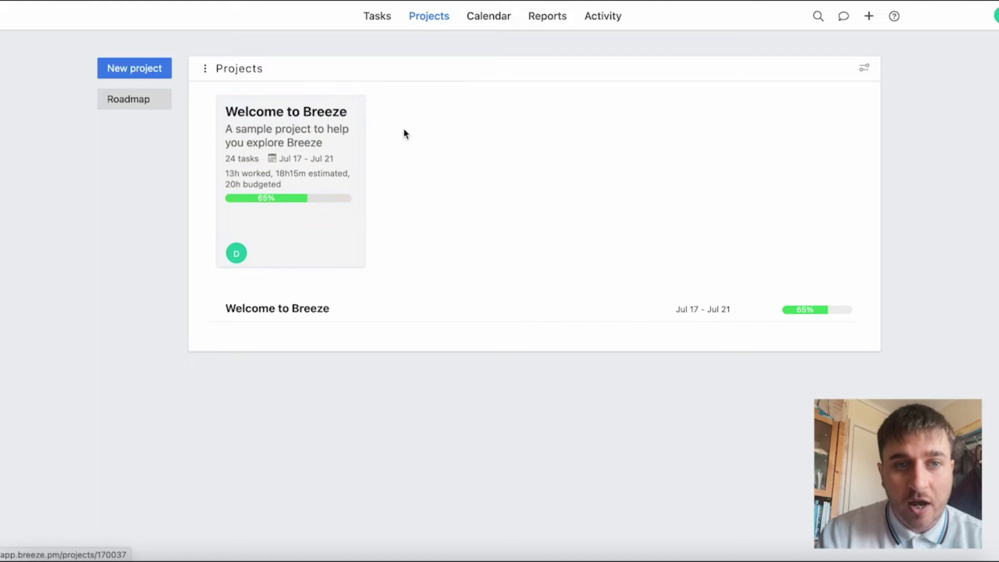
# Add a card named 'Task name' to the bottom of Ideas on the Welcome to Breeze board
pyautogui.click(231, 208)
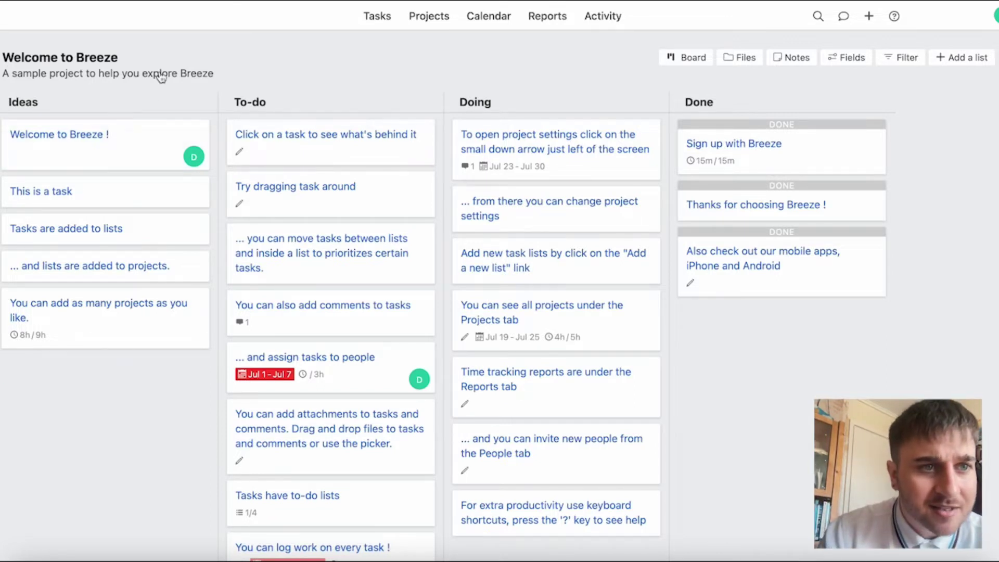
pyautogui.moveTo(11, 101)
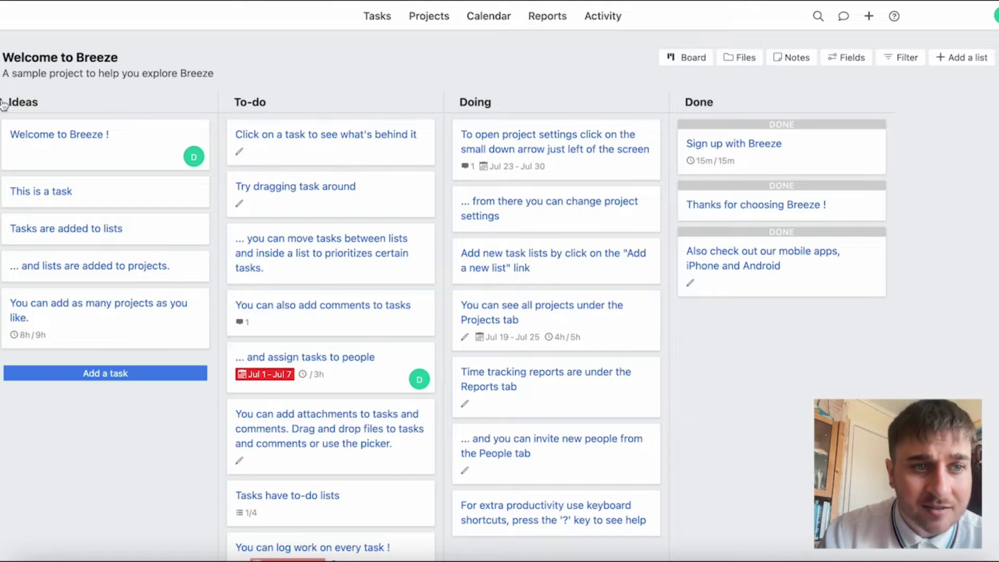
pyautogui.click(94, 380)
pyautogui.write('Task name')
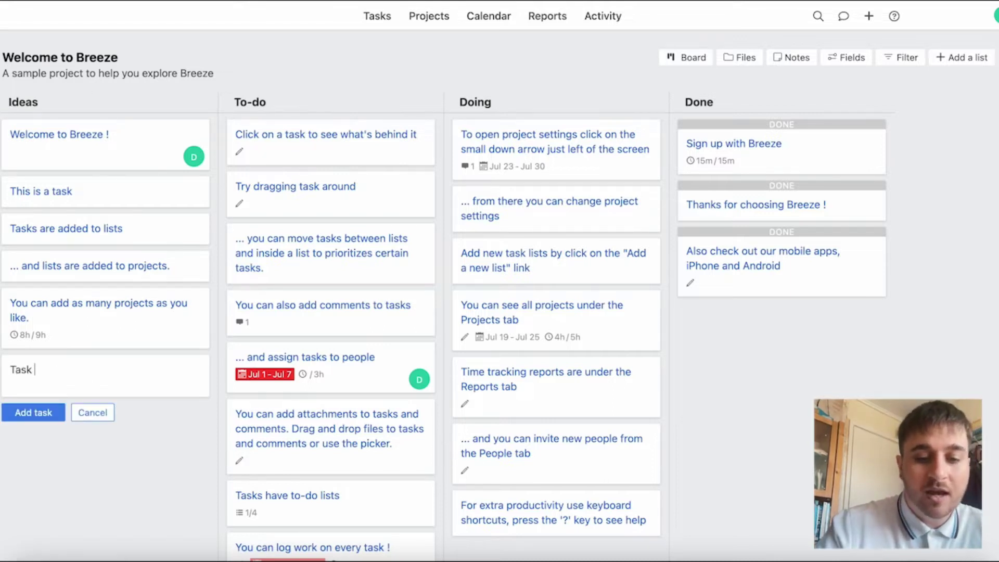
pyautogui.click(40, 414)
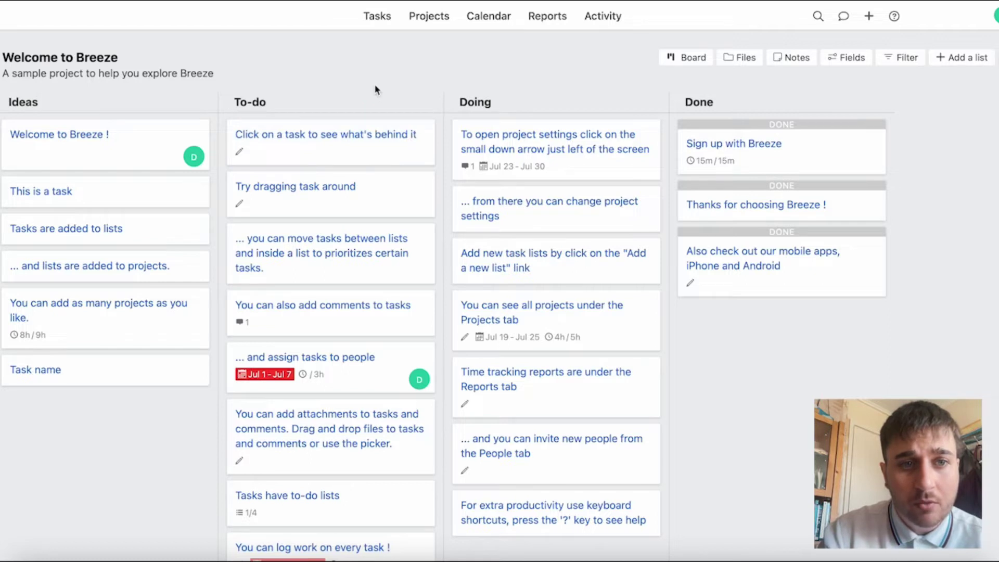
# Open the first To-do task and log a 0h entry by starting and stopping its timer
pyautogui.click(356, 153)
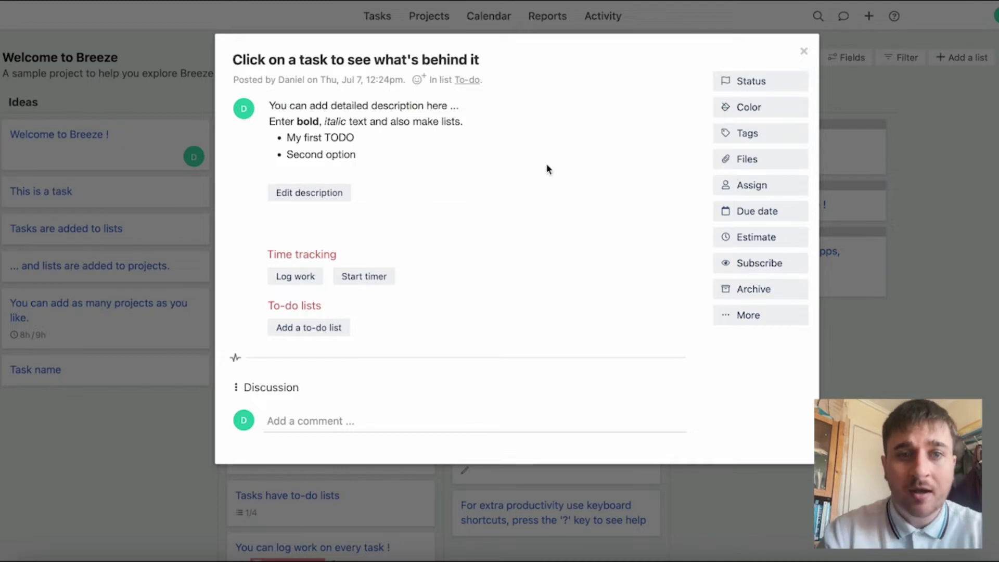
pyautogui.click(309, 193)
pyautogui.click(295, 276)
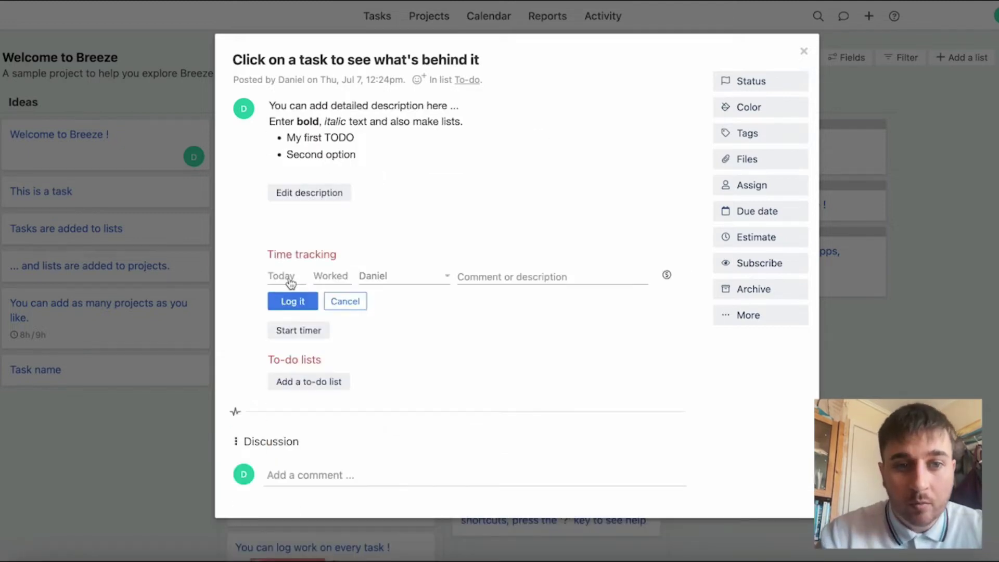
pyautogui.click(300, 283)
pyautogui.click(463, 346)
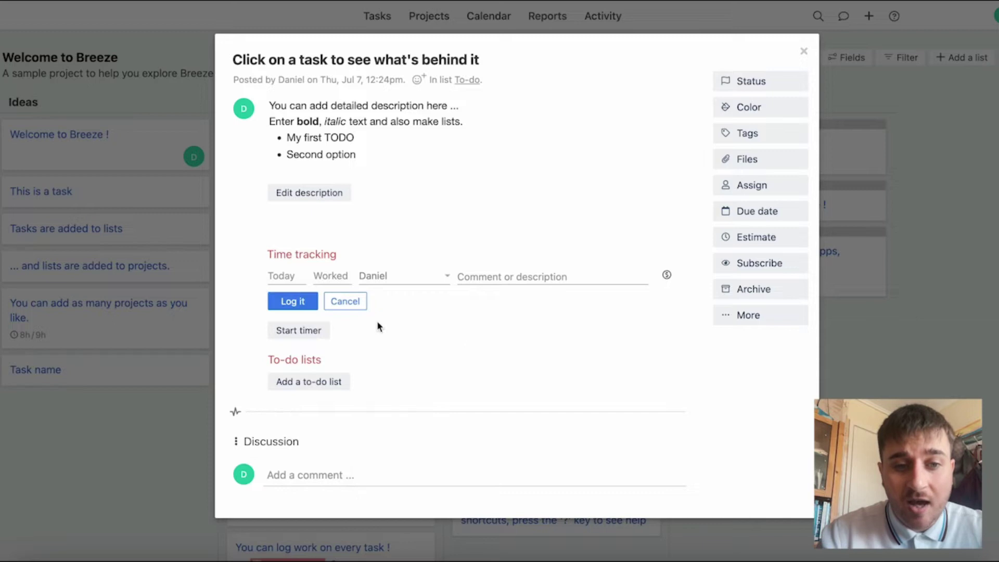
pyautogui.click(289, 281)
pyautogui.press('Escape')
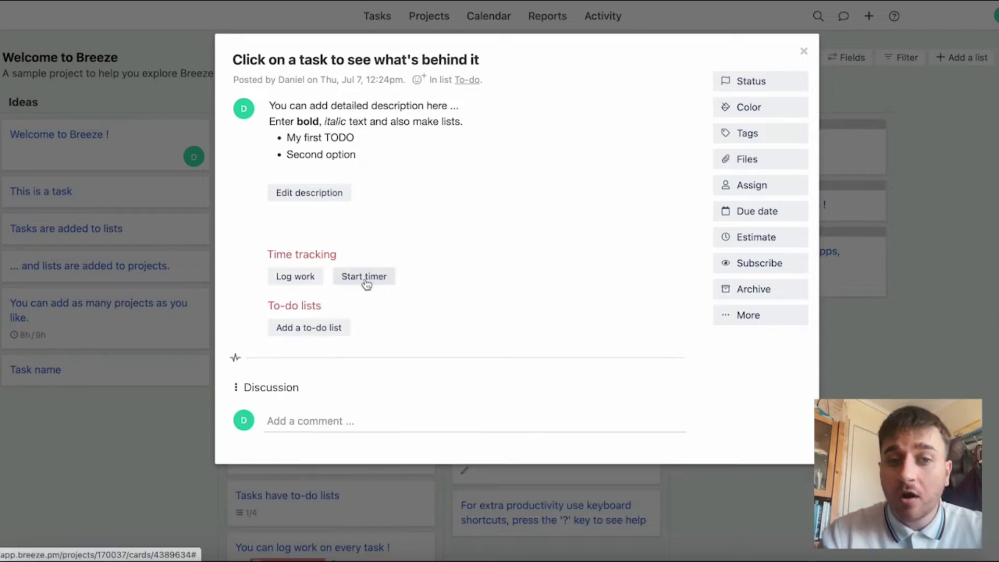
pyautogui.click(364, 276)
pyautogui.click(439, 254)
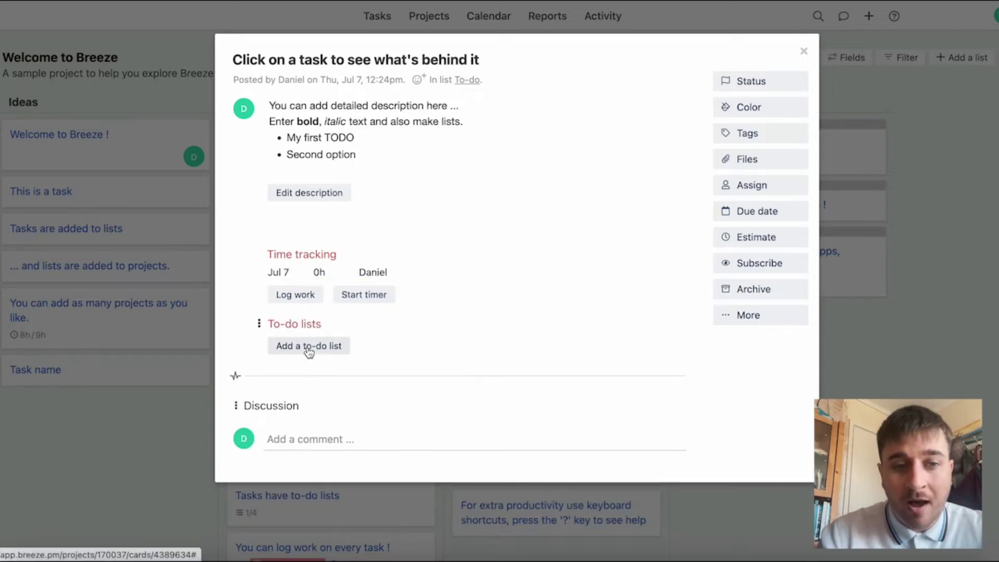
# Add a to-do list named 'Custom to do list name' to the task
pyautogui.click(309, 348)
pyautogui.write('Custom')
pyautogui.press('BackSpace')
pyautogui.press('BackSpace')
pyautogui.press('BackSpace')
pyautogui.press('BackSpace')
pyautogui.press('BackSpace')
pyautogui.press('BackSpace')
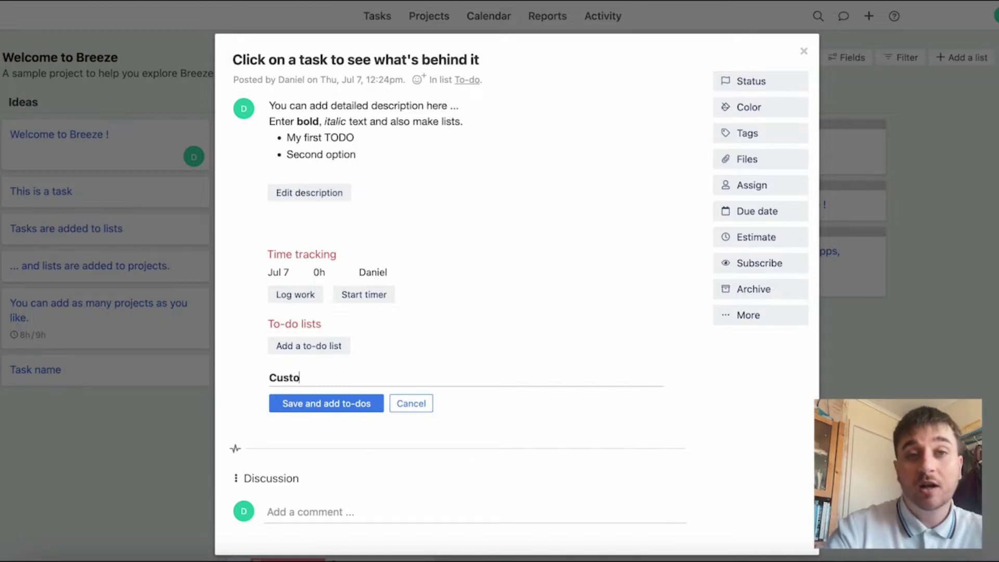
pyautogui.write('Custom to do list name')
pyautogui.press('Return')
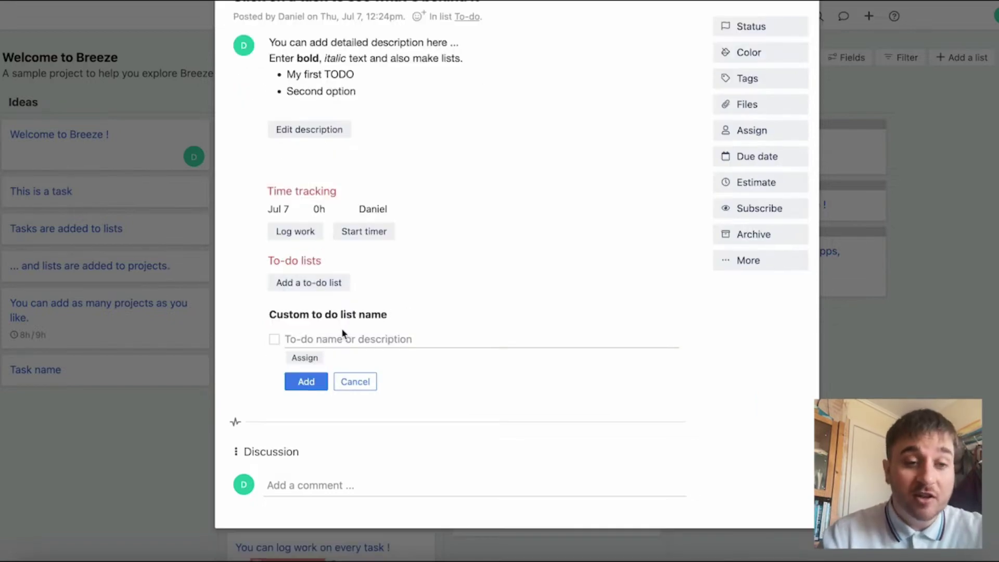
# Set the to-do item's date to Jul 25 from its assignment options
pyautogui.click(305, 357)
pyautogui.click(412, 307)
pyautogui.click(414, 311)
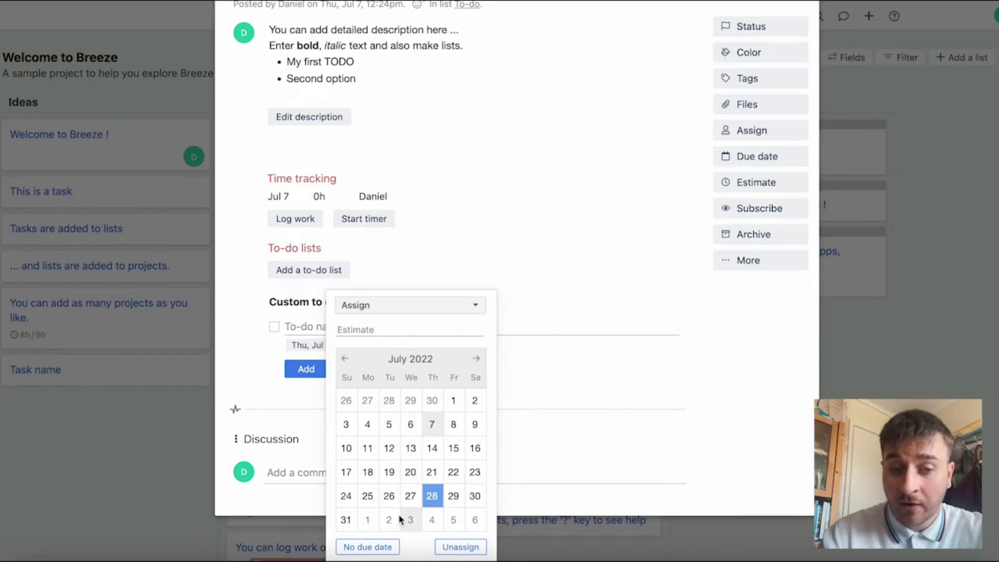
pyautogui.click(367, 496)
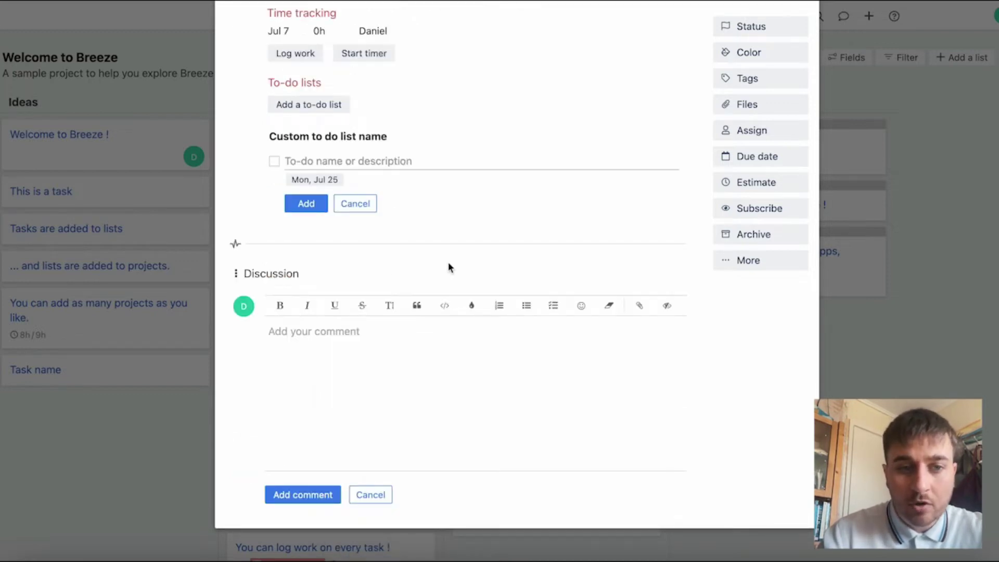
pyautogui.click(324, 339)
# Change the task's status to On Hold
pyautogui.scroll(5, 531, 276)
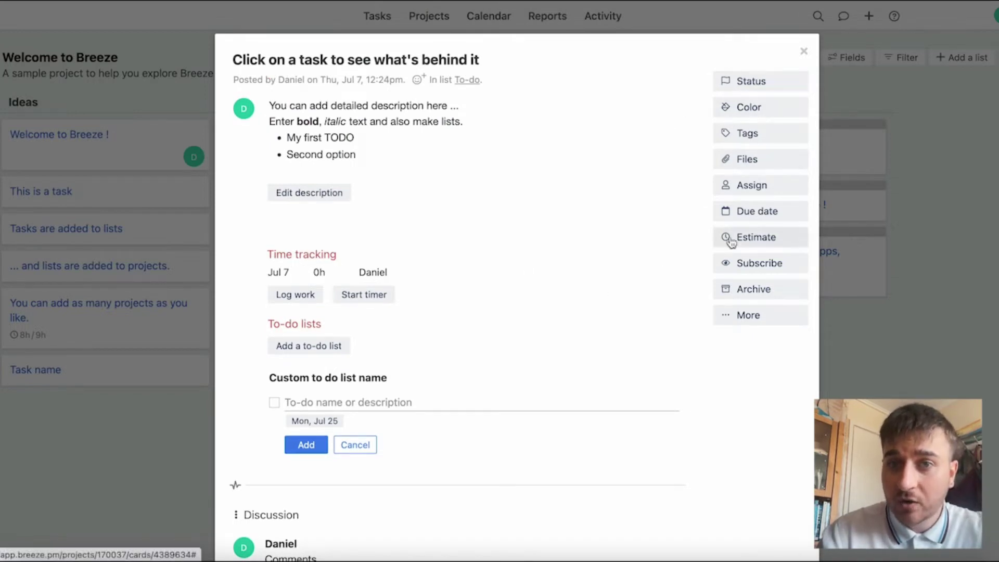
pyautogui.click(757, 84)
pyautogui.click(757, 83)
pyautogui.click(757, 84)
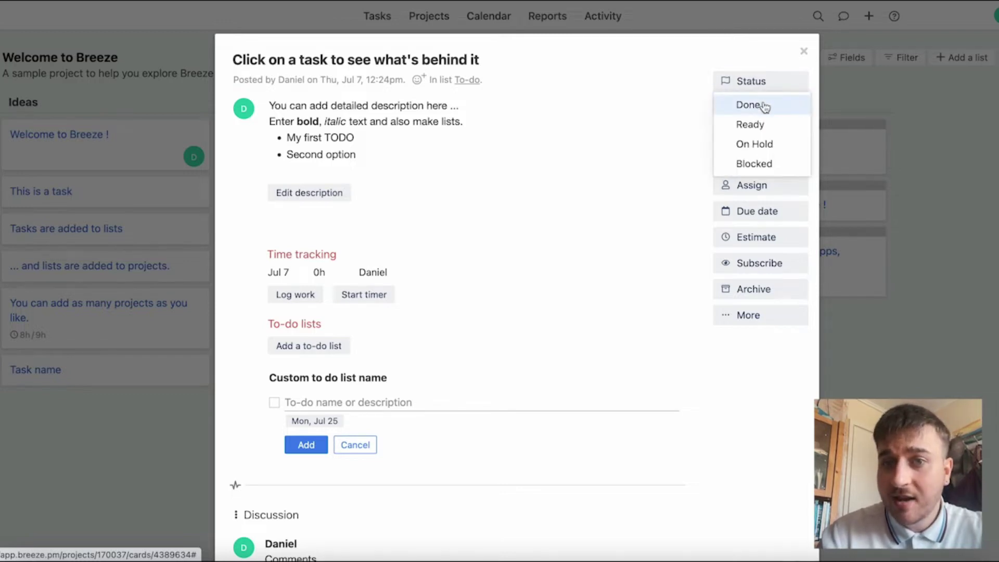
pyautogui.click(764, 145)
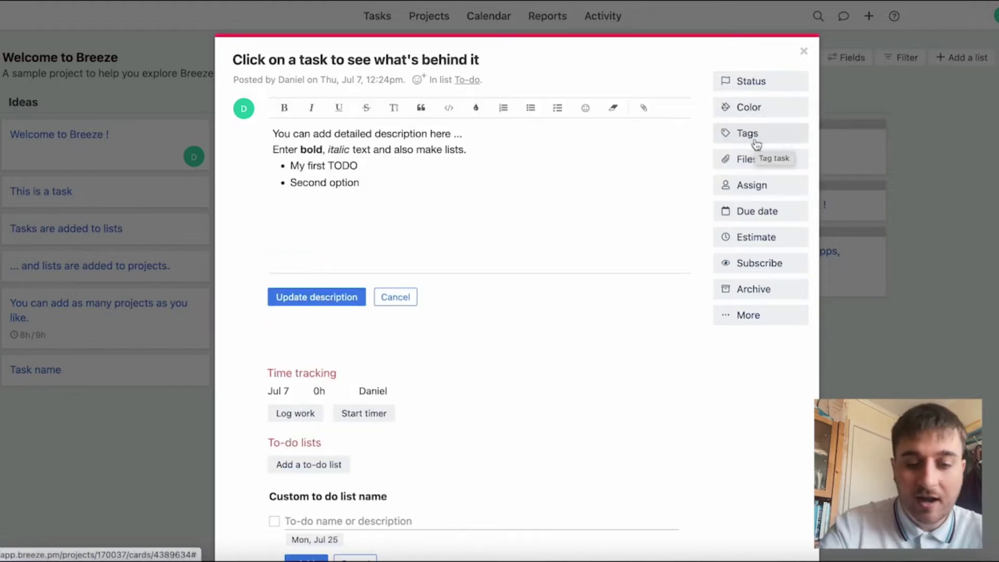
# Tag the task with 'tag' and assign it to the project member
pyautogui.click(754, 137)
pyautogui.click(744, 156)
pyautogui.click(768, 167)
pyautogui.click(752, 188)
pyautogui.click(753, 191)
pyautogui.click(754, 194)
pyautogui.click(734, 258)
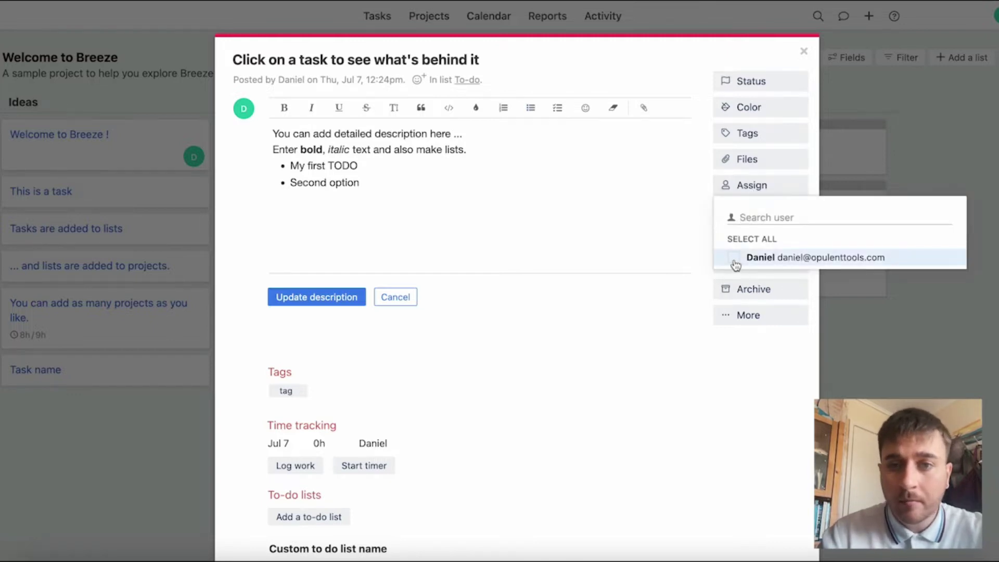
# Check the due date, time estimate and subscriber options, then archive and restore the task
pyautogui.click(752, 217)
pyautogui.click(682, 240)
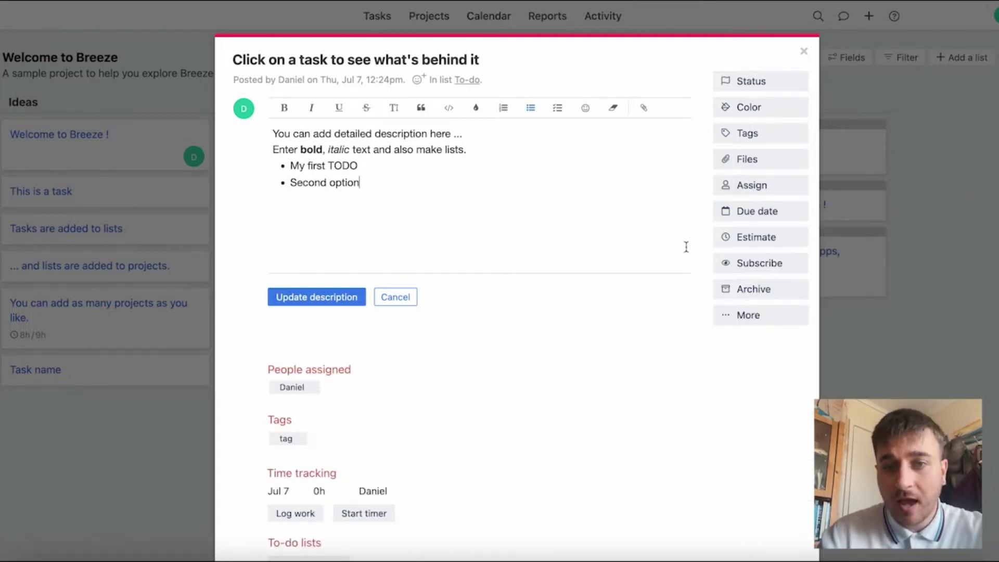
pyautogui.click(749, 241)
pyautogui.click(654, 248)
pyautogui.click(758, 263)
pyautogui.click(758, 263)
pyautogui.click(760, 293)
pyautogui.click(749, 291)
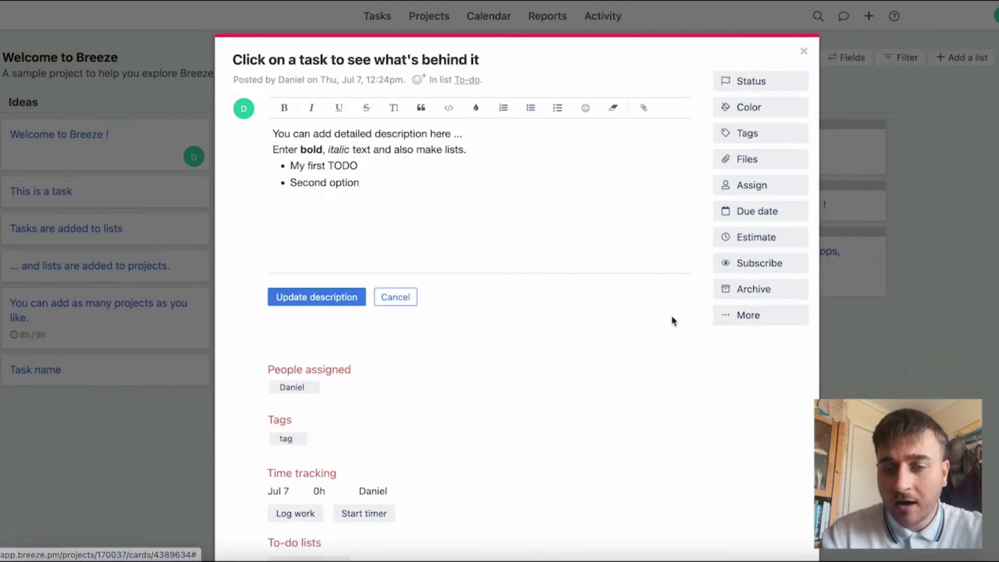
pyautogui.click(766, 316)
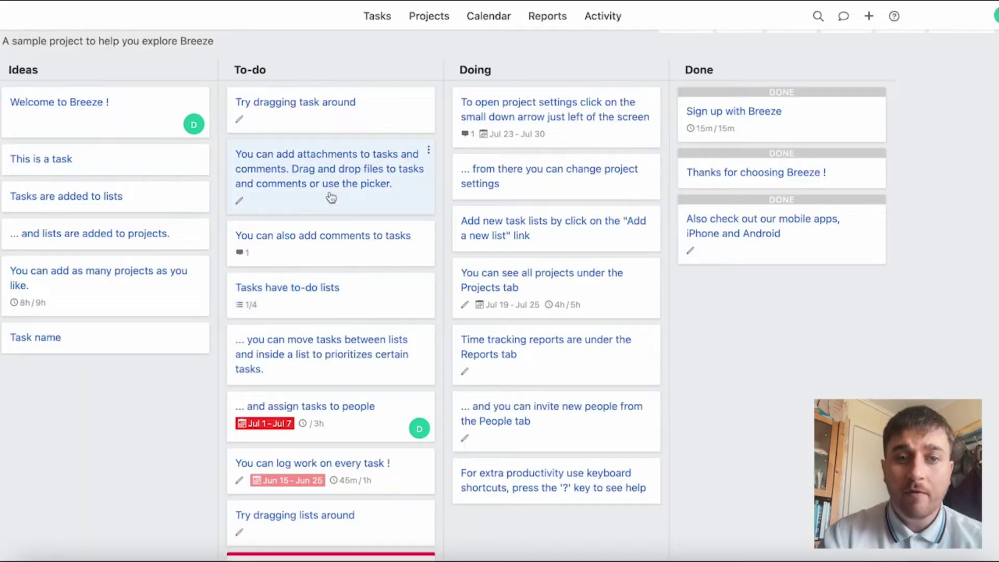
# Drag the attachments card lower in To-do, and move '... and lists are added to projects.' into Done
pyautogui.moveTo(358, 181); pyautogui.dragTo(345, 289)
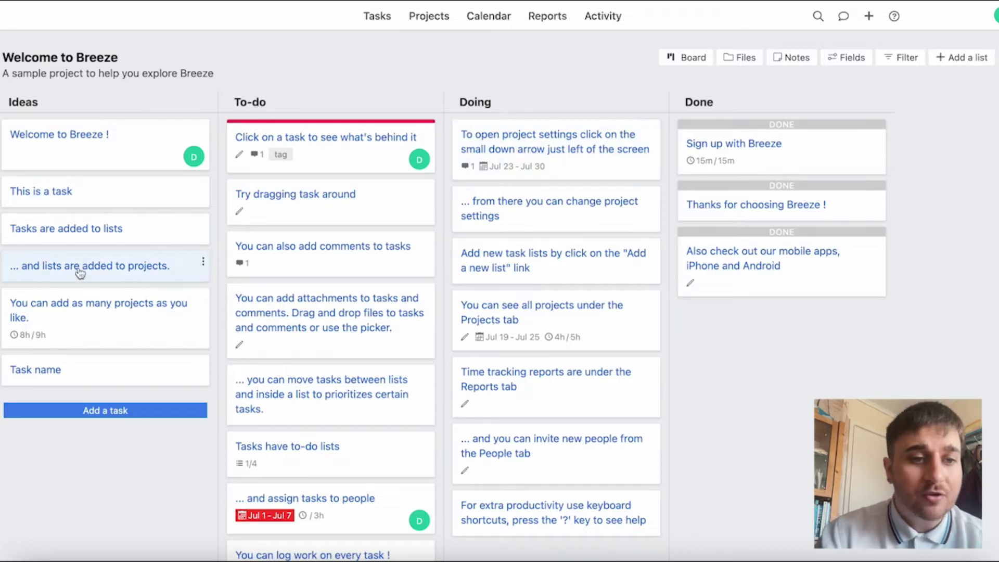
pyautogui.moveTo(79, 272); pyautogui.dragTo(779, 342)
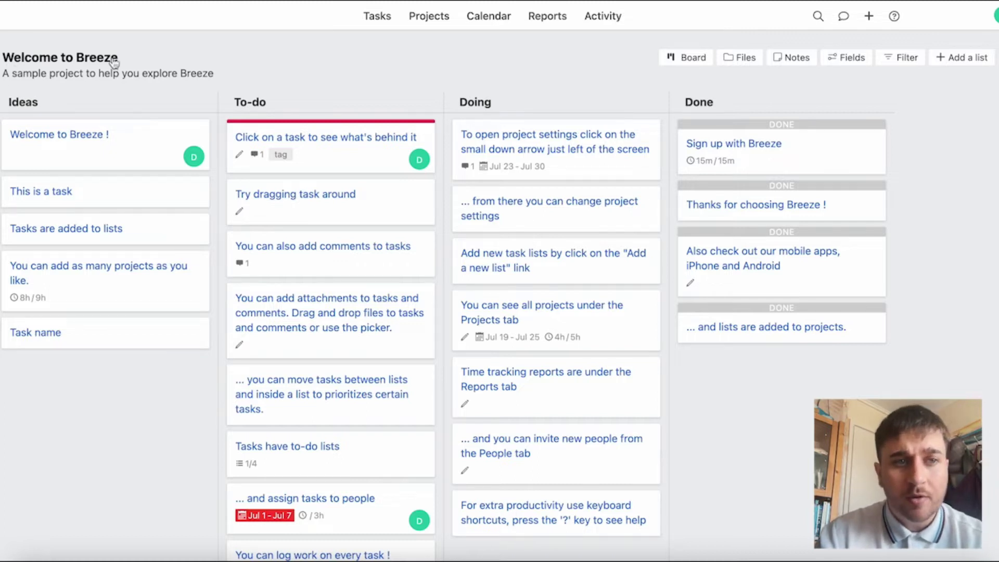
pyautogui.click(1, 62)
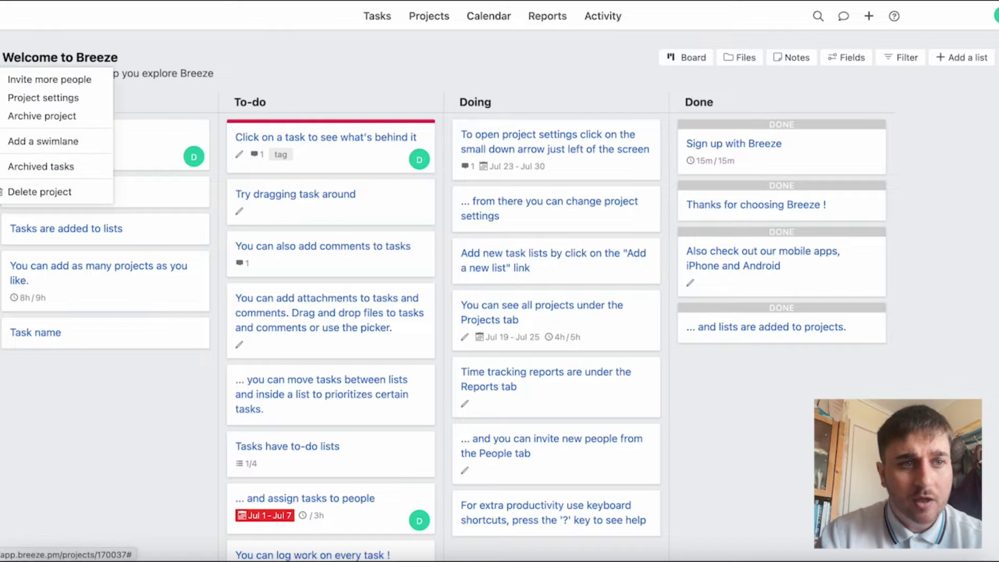
pyautogui.click(63, 80)
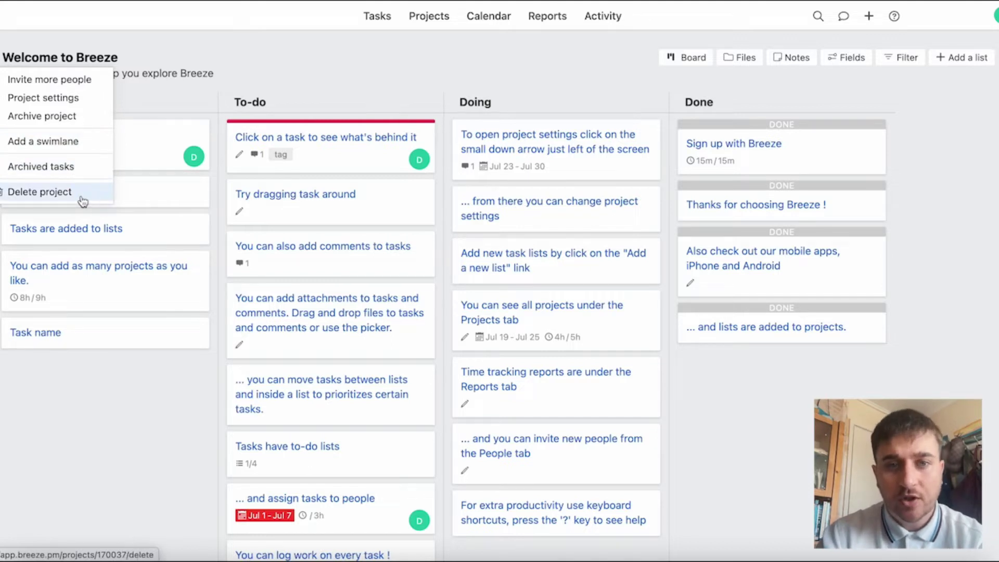
pyautogui.click(420, 115)
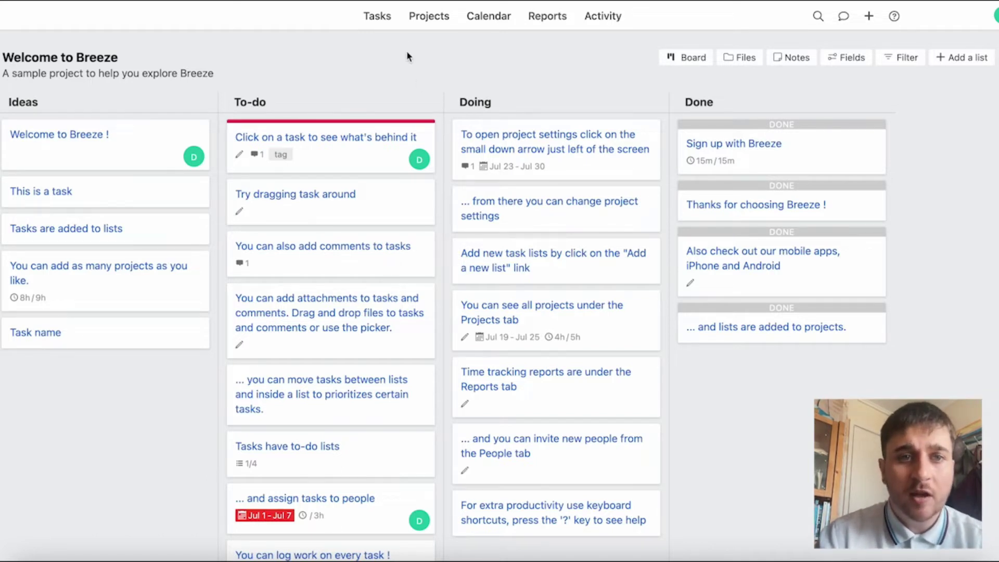
# Go to the Tasks overview and review the sample to-do task's details
pyautogui.click(379, 21)
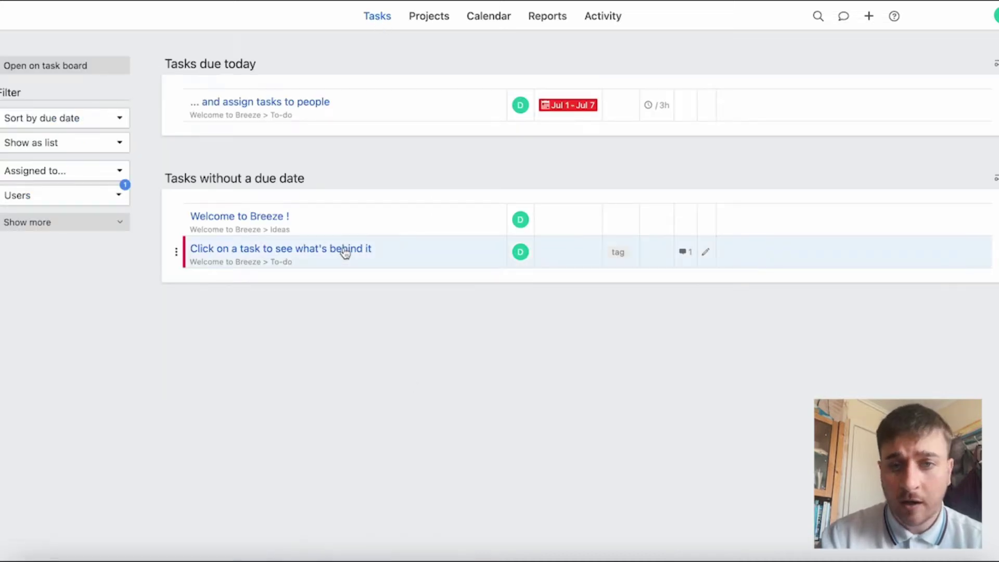
pyautogui.click(319, 252)
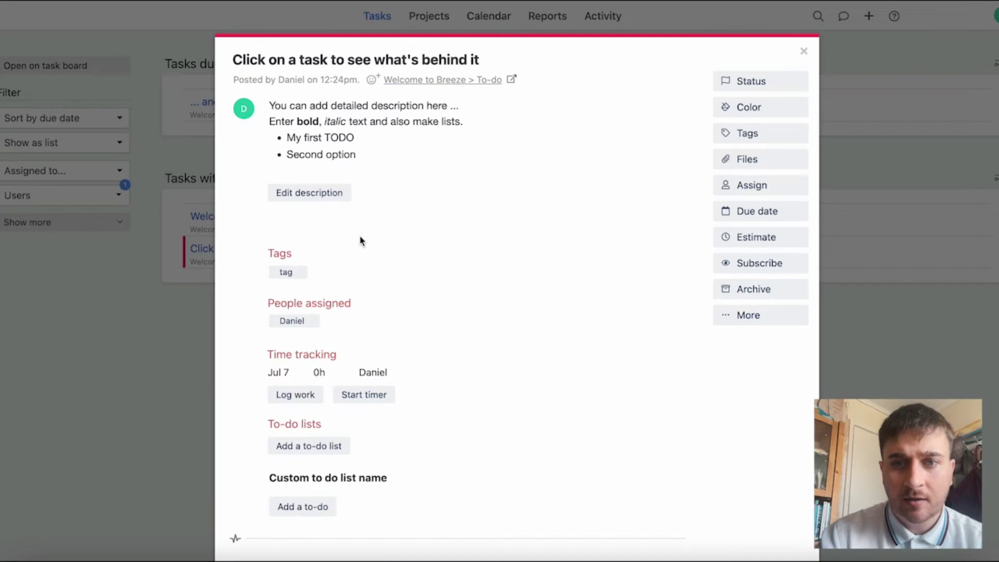
pyautogui.scroll(-4, 451, 223)
pyautogui.scroll(4, 450, 223)
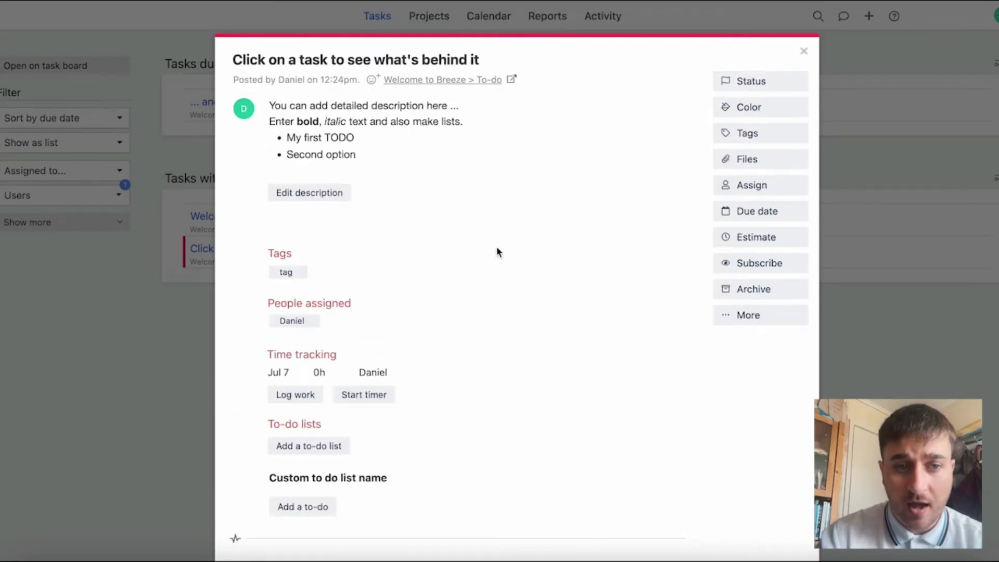
pyautogui.click(260, 32)
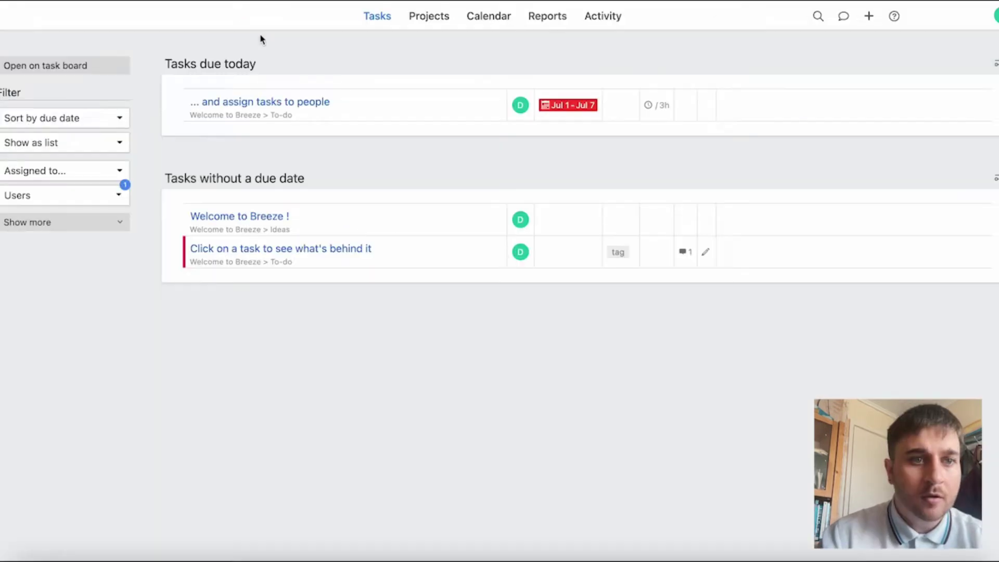
# Look through the Sort, Show as and Assigned to options without changing the layout
pyautogui.click(108, 120)
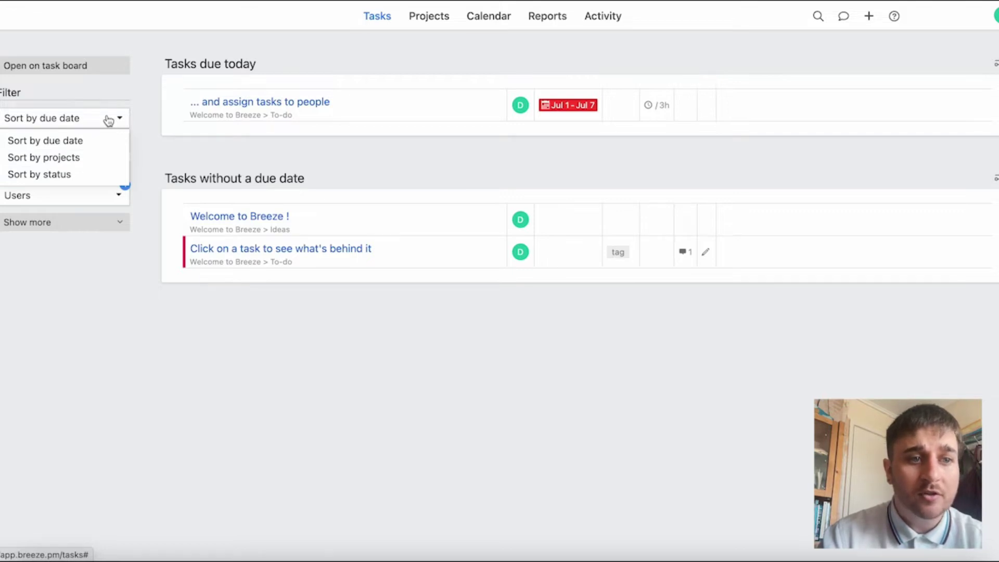
pyautogui.click(108, 121)
pyautogui.click(107, 149)
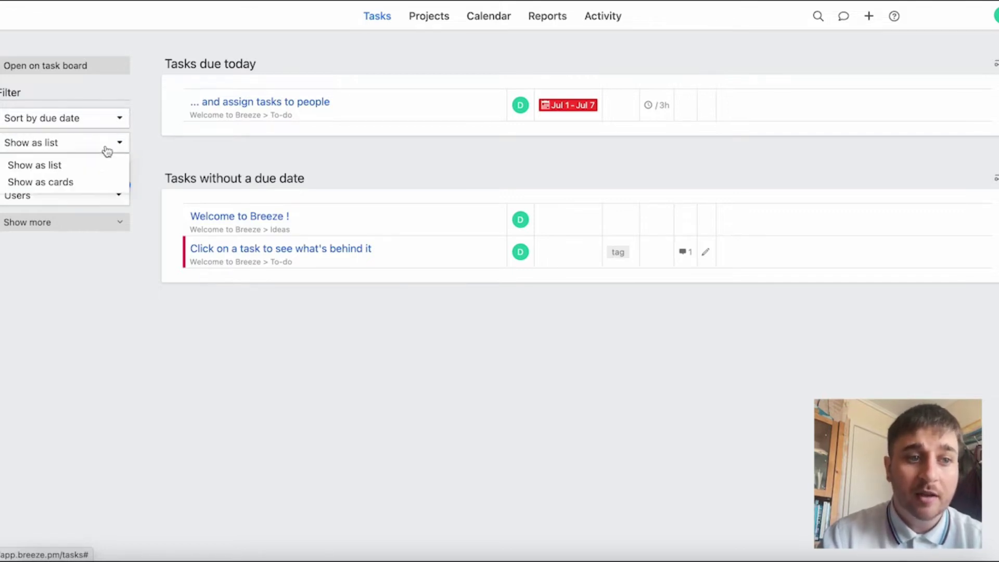
pyautogui.click(106, 149)
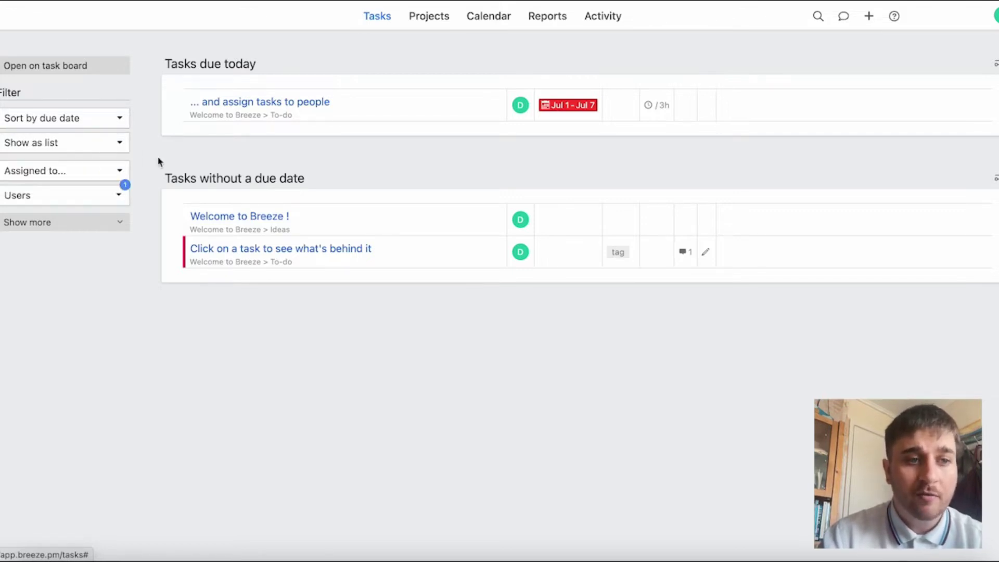
pyautogui.click(94, 174)
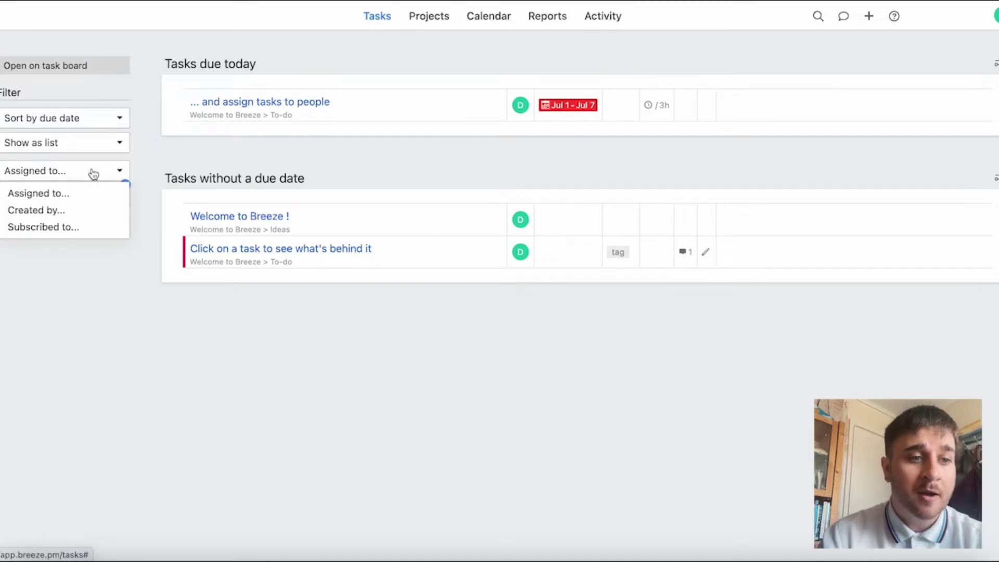
pyautogui.click(78, 193)
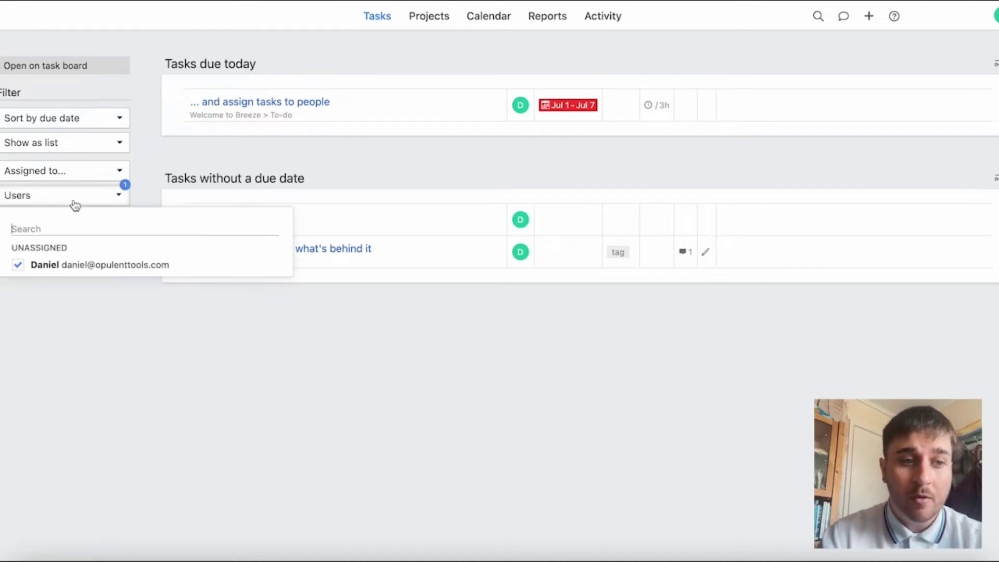
pyautogui.click(74, 196)
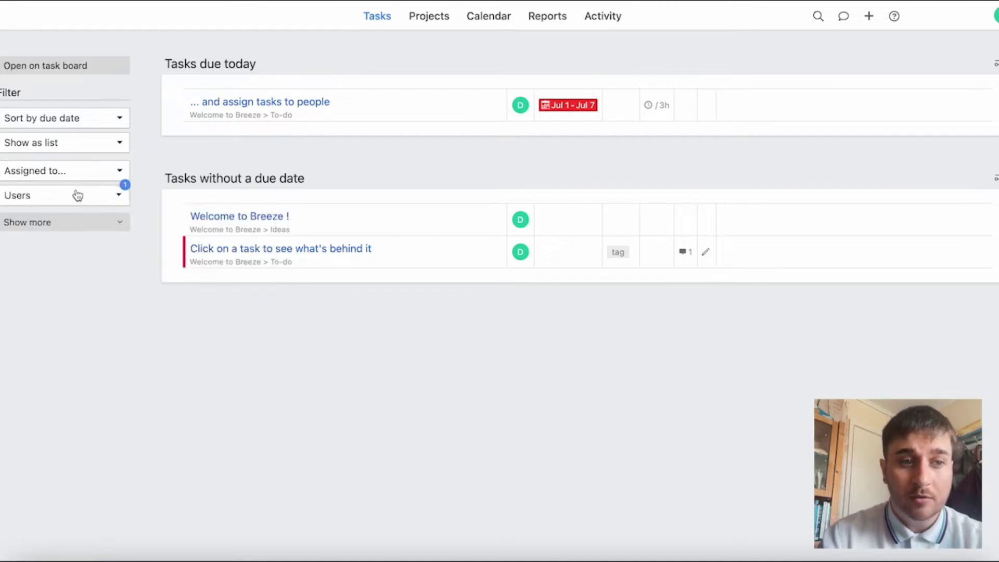
# Go to Projects, start a new project and check its Users list, then cancel
pyautogui.click(429, 18)
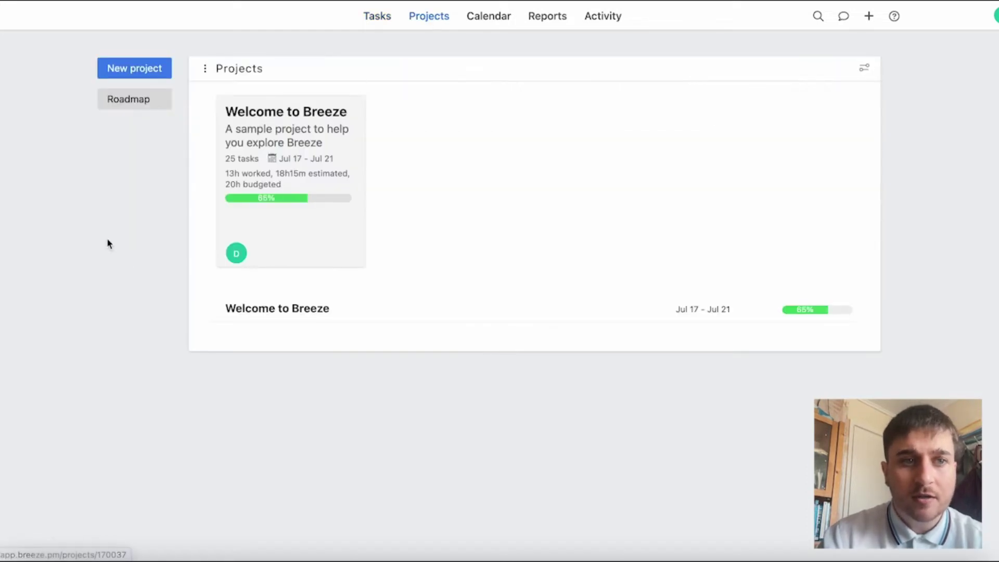
pyautogui.click(147, 70)
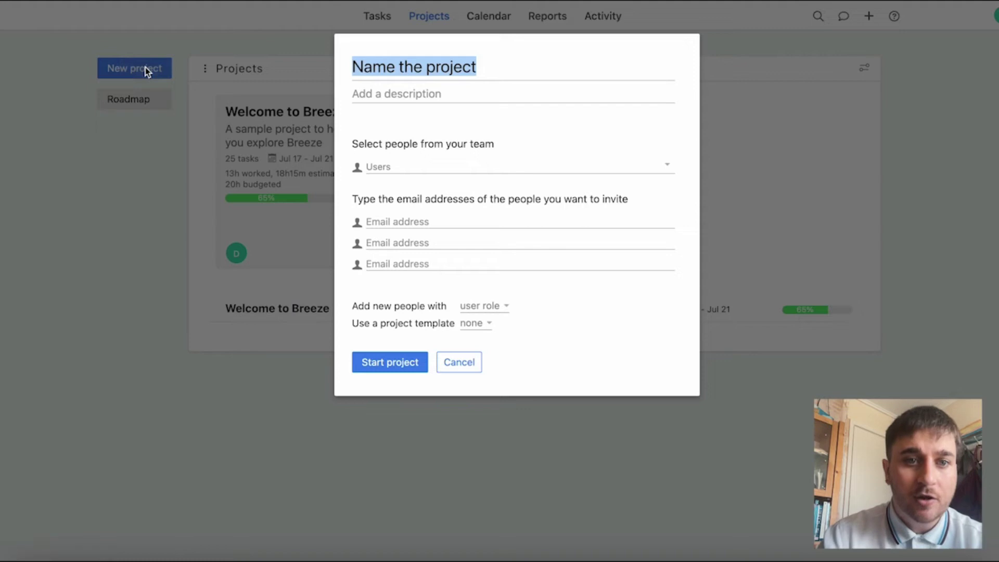
pyautogui.click(395, 167)
pyautogui.click(475, 133)
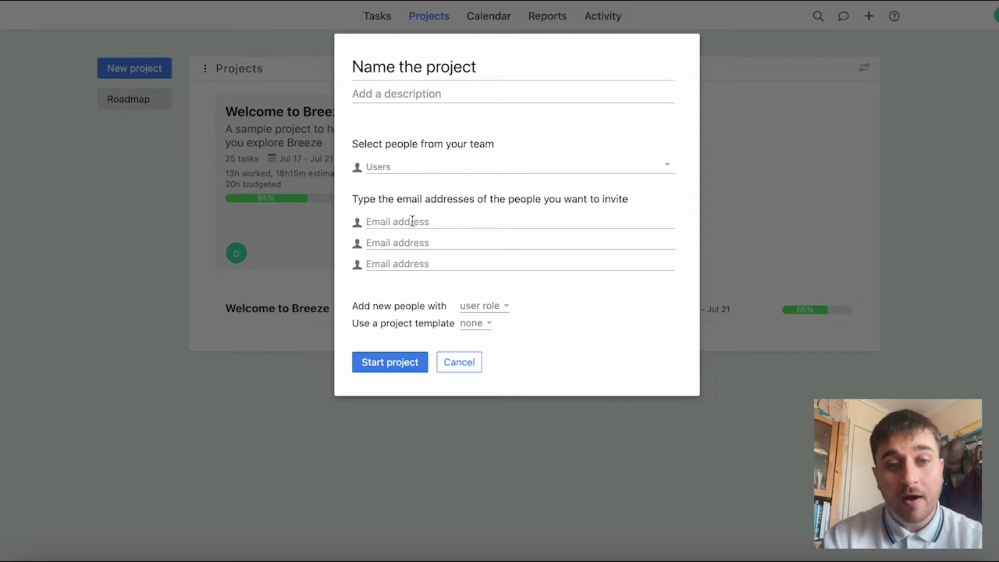
pyautogui.click(430, 19)
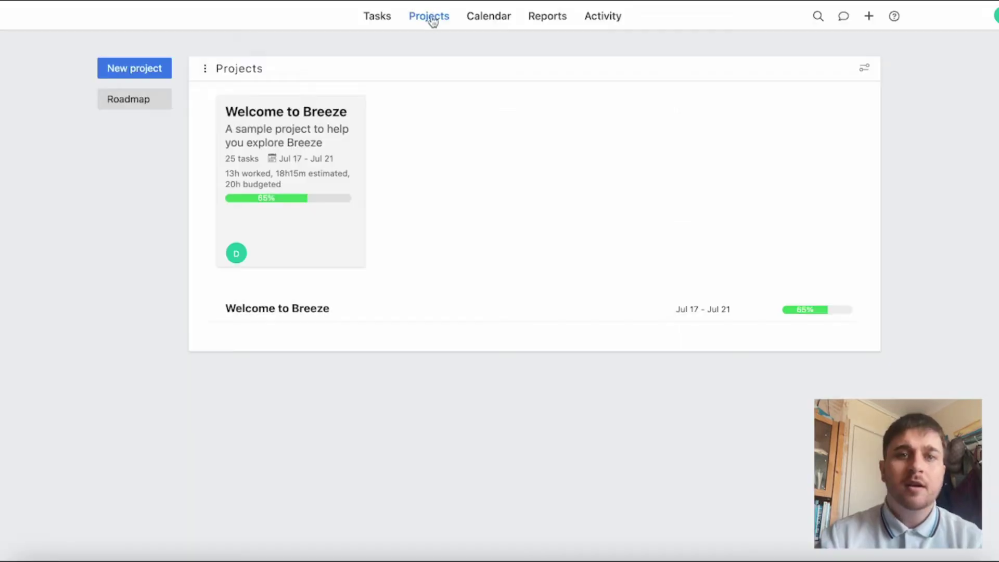
# Extend the '... and assign tasks to people' task on the calendar to end July 8
pyautogui.click(488, 23)
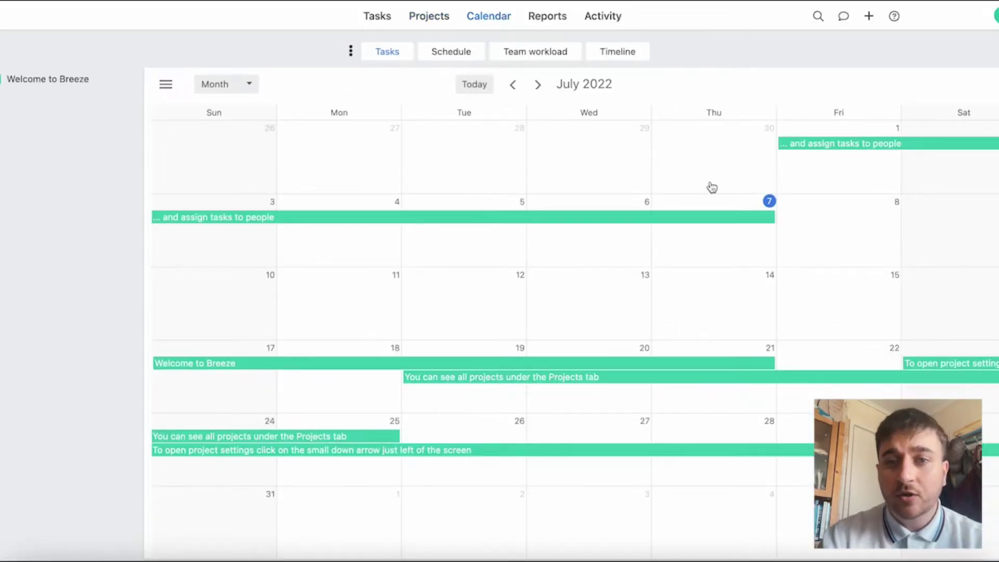
pyautogui.click(457, 219)
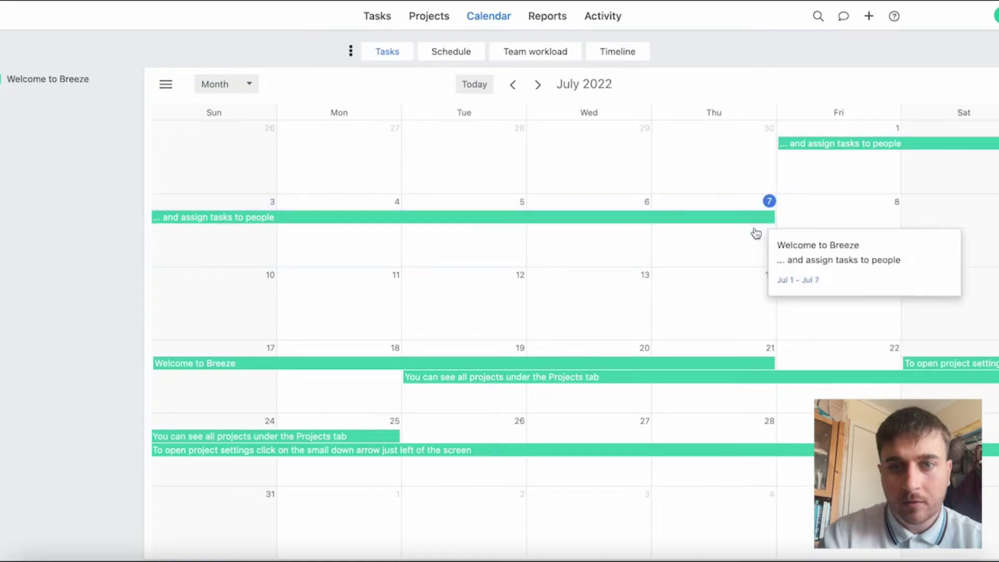
pyautogui.moveTo(773, 217); pyautogui.dragTo(856, 221)
pyautogui.moveTo(854, 218)
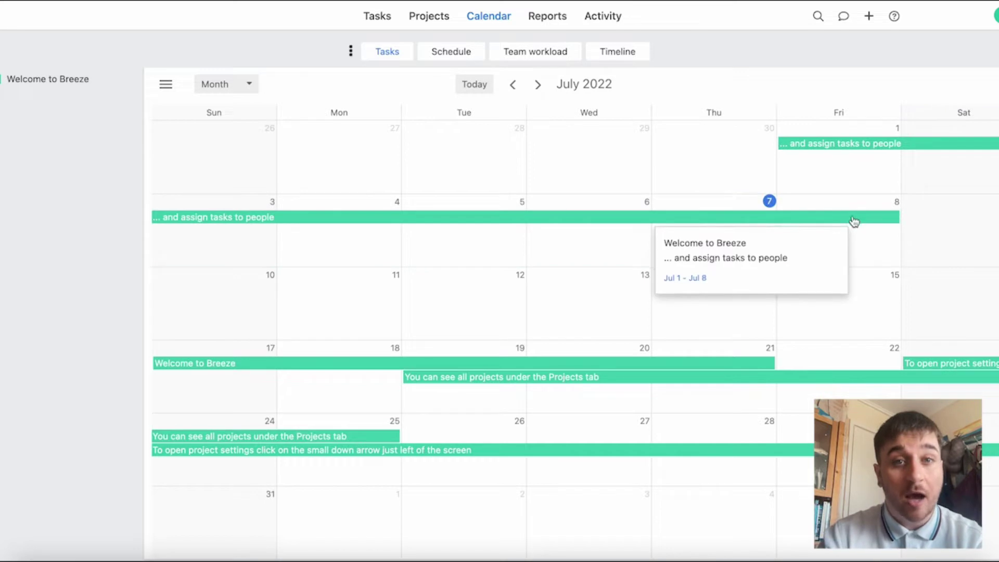
# Switch the calendar to Week view, then Day view, then back to Month
pyautogui.click(244, 83)
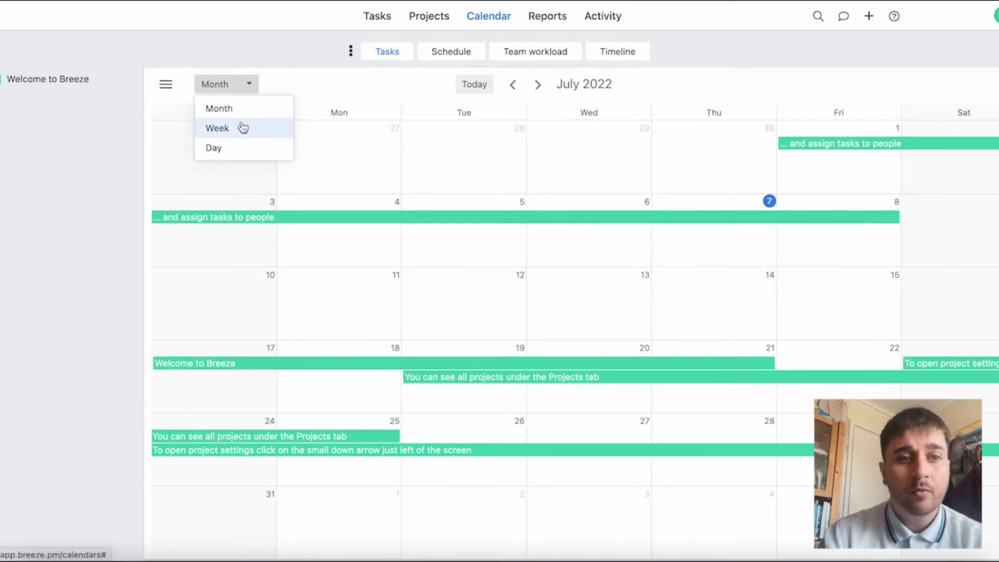
pyautogui.click(243, 127)
pyautogui.click(251, 85)
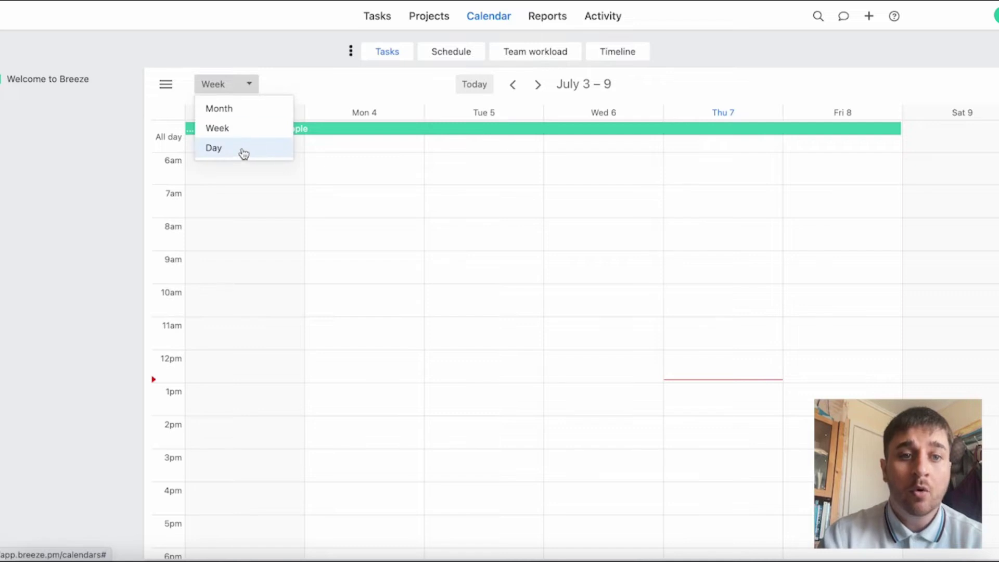
pyautogui.click(243, 150)
pyautogui.click(248, 85)
pyautogui.click(243, 104)
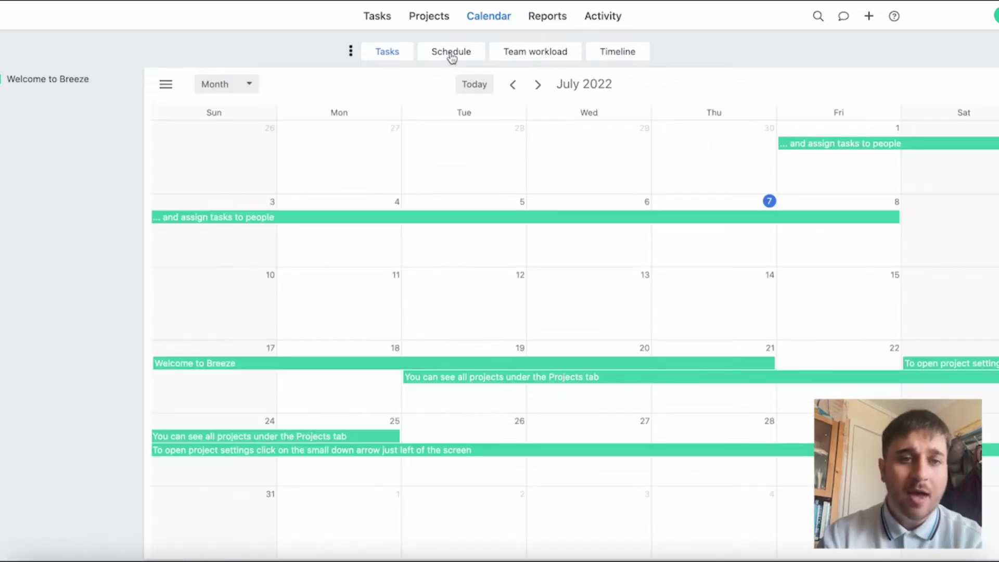
# Switch the calendar to the Schedule list, then to the July Team workload timeline
pyautogui.click(451, 54)
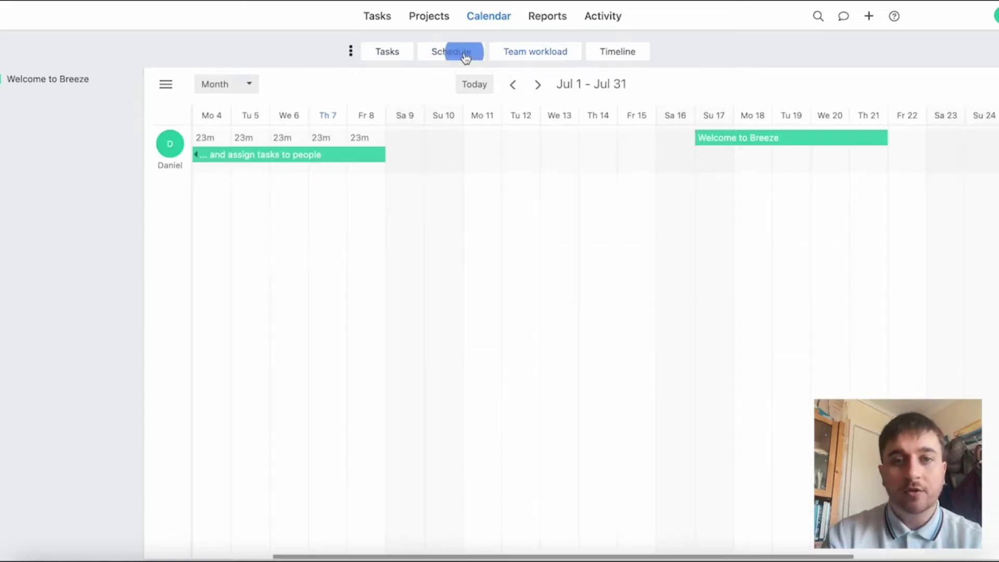
pyautogui.click(464, 55)
pyautogui.click(525, 50)
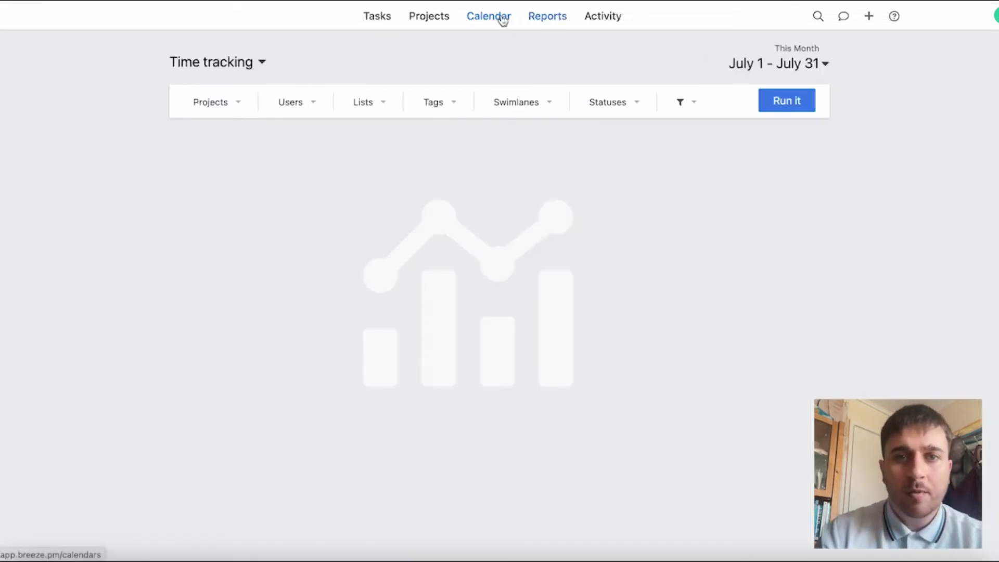
# Open the Time tracking report and set its date range to start July 22
pyautogui.click(498, 18)
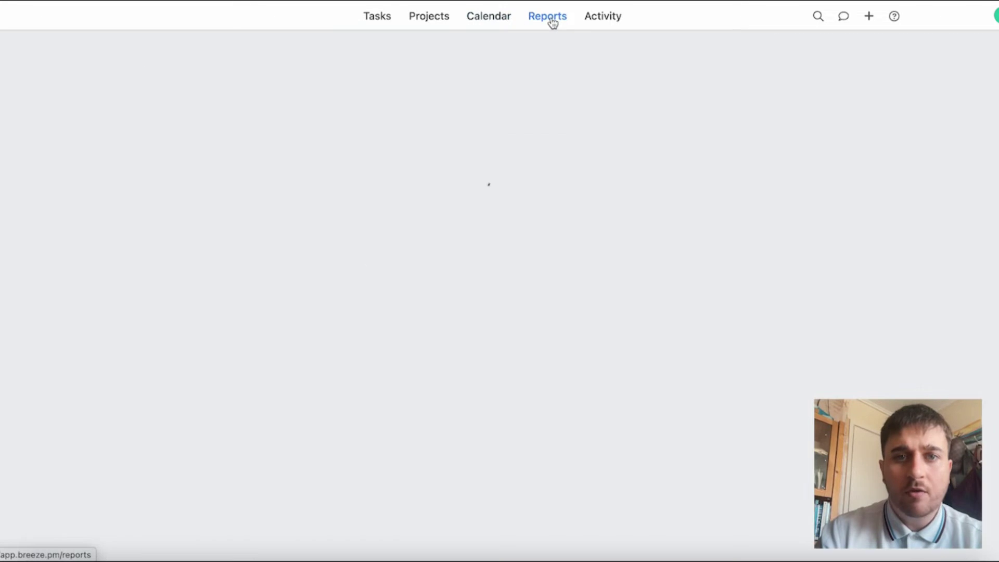
pyautogui.click(553, 23)
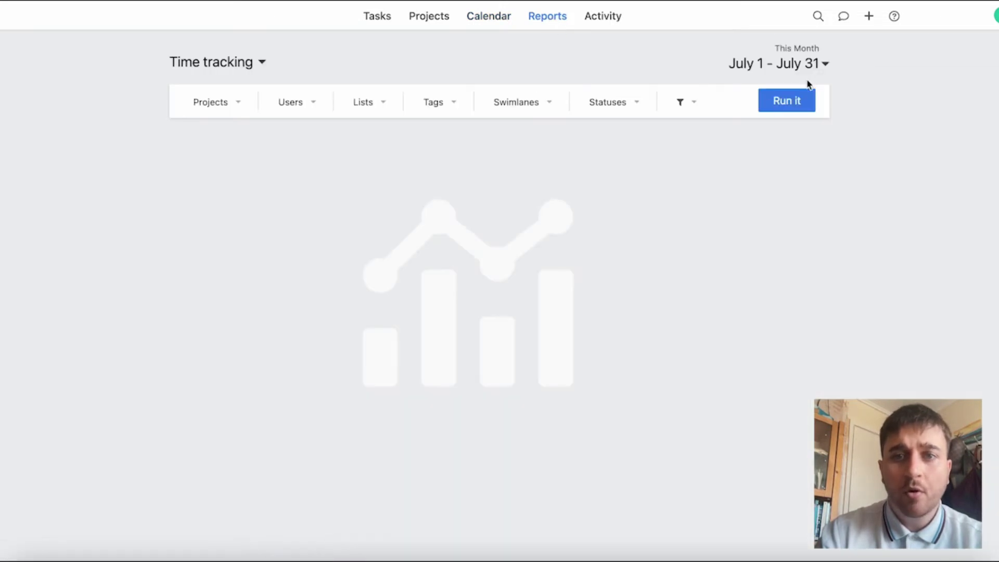
pyautogui.click(808, 64)
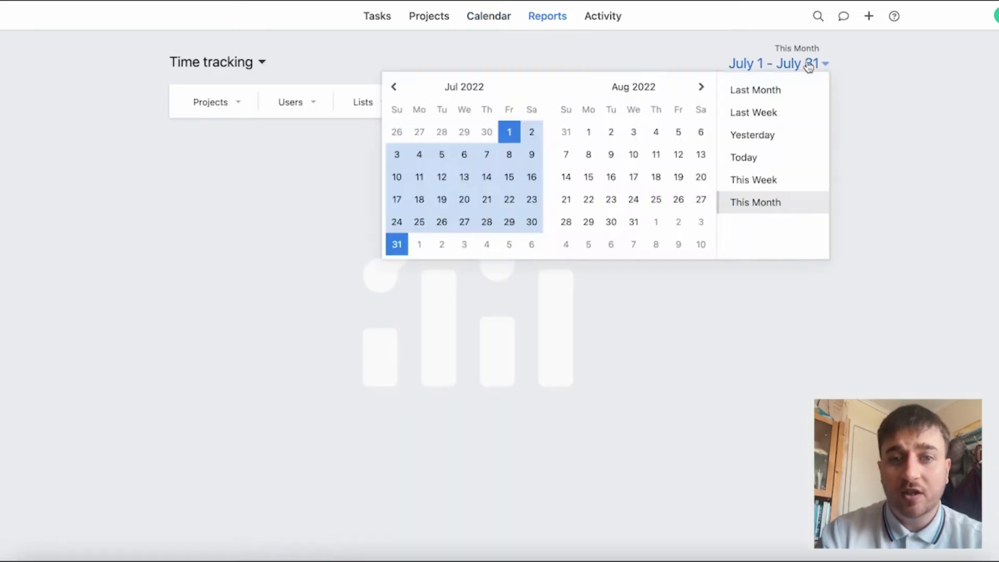
pyautogui.click(509, 206)
pyautogui.click(357, 72)
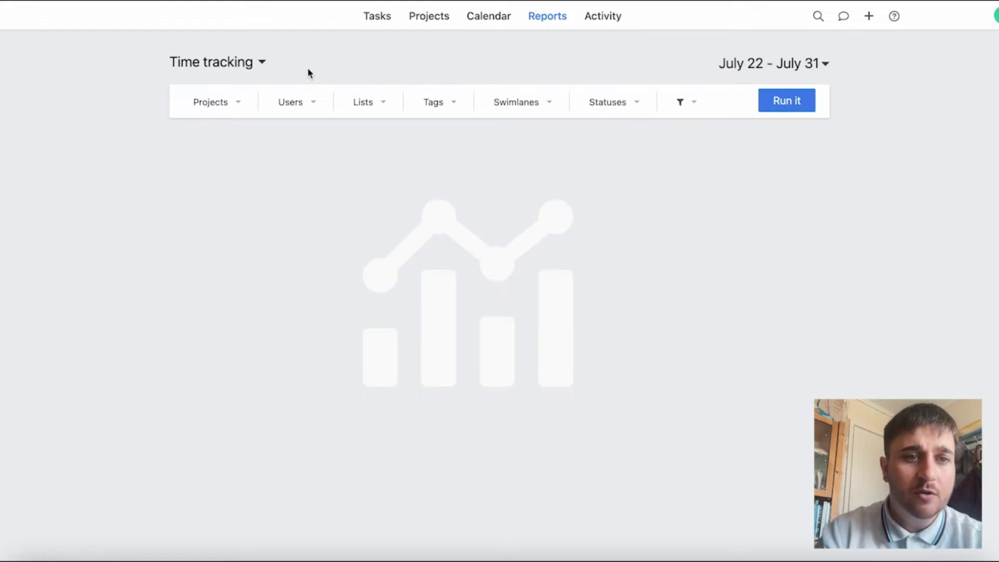
pyautogui.click(259, 65)
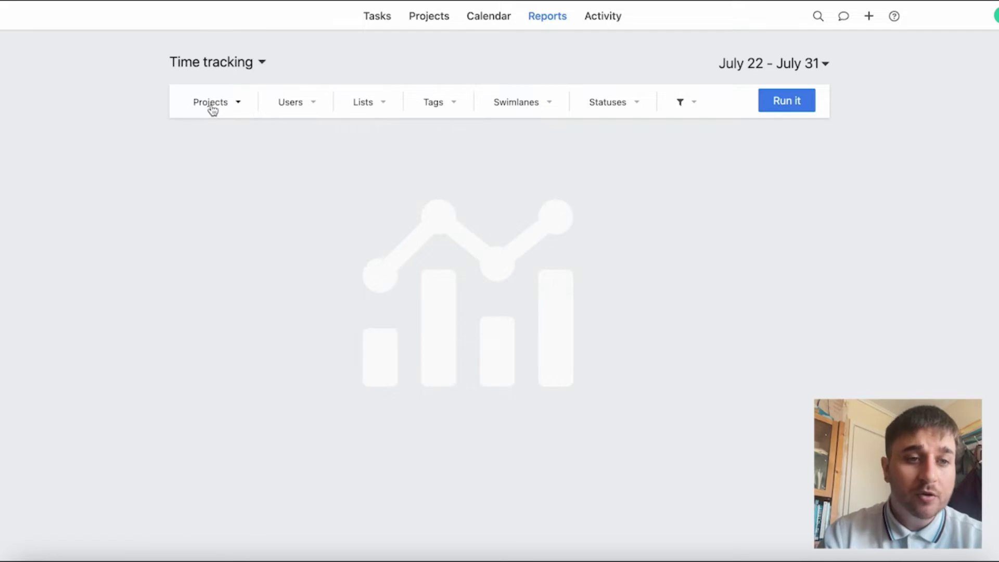
# Check the Projects, Users, Lists, Tags, Swimlanes and Statuses filters without changing them
pyautogui.click(211, 105)
pyautogui.click(212, 105)
pyautogui.click(306, 104)
pyautogui.click(306, 104)
pyautogui.click(379, 107)
pyautogui.click(378, 107)
pyautogui.click(445, 105)
pyautogui.click(445, 105)
pyautogui.click(530, 105)
pyautogui.click(529, 105)
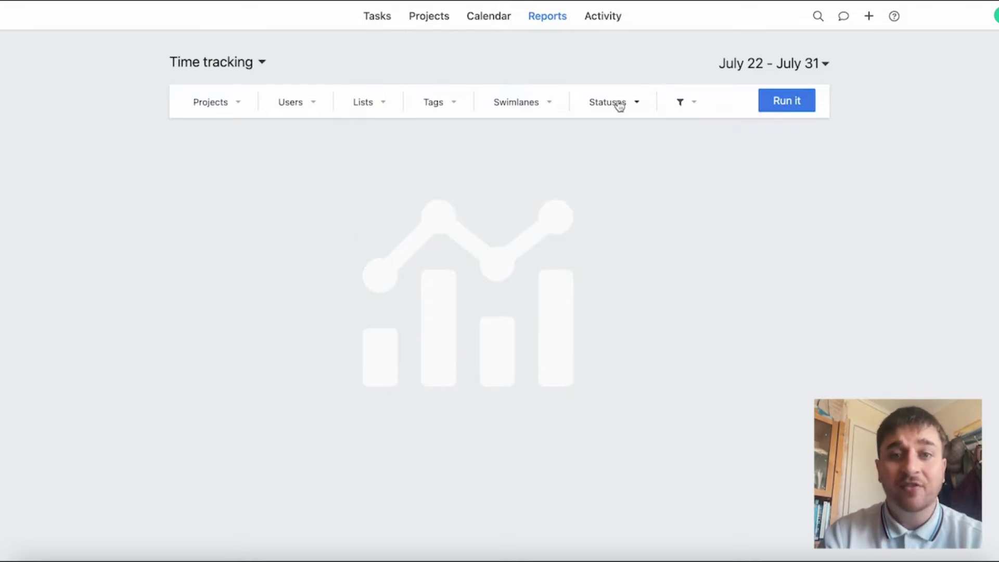
pyautogui.click(635, 105)
# Leave the extra filter options unchanged and run the July 22–31 report
pyautogui.click(686, 104)
pyautogui.click(682, 107)
pyautogui.click(682, 106)
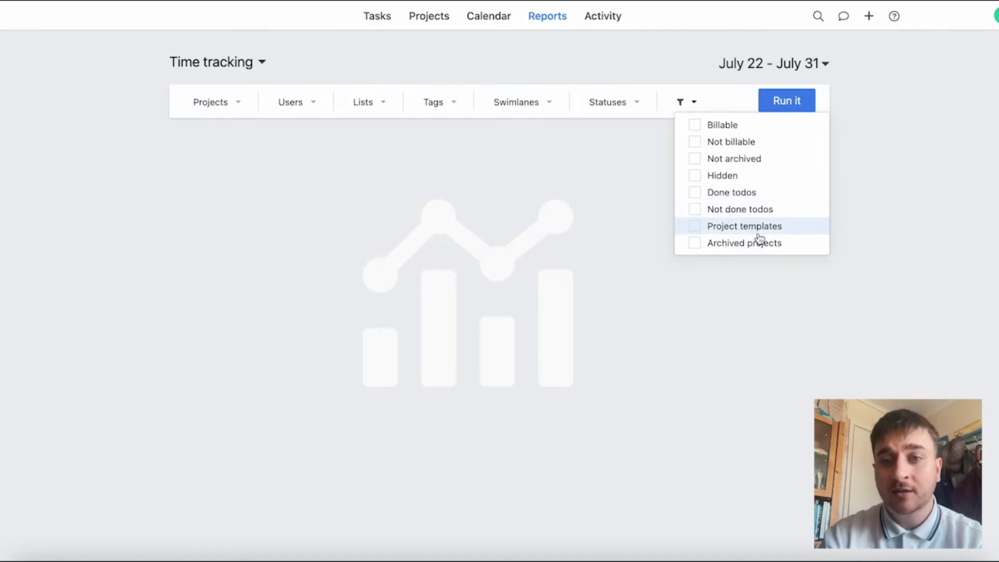
pyautogui.click(551, 160)
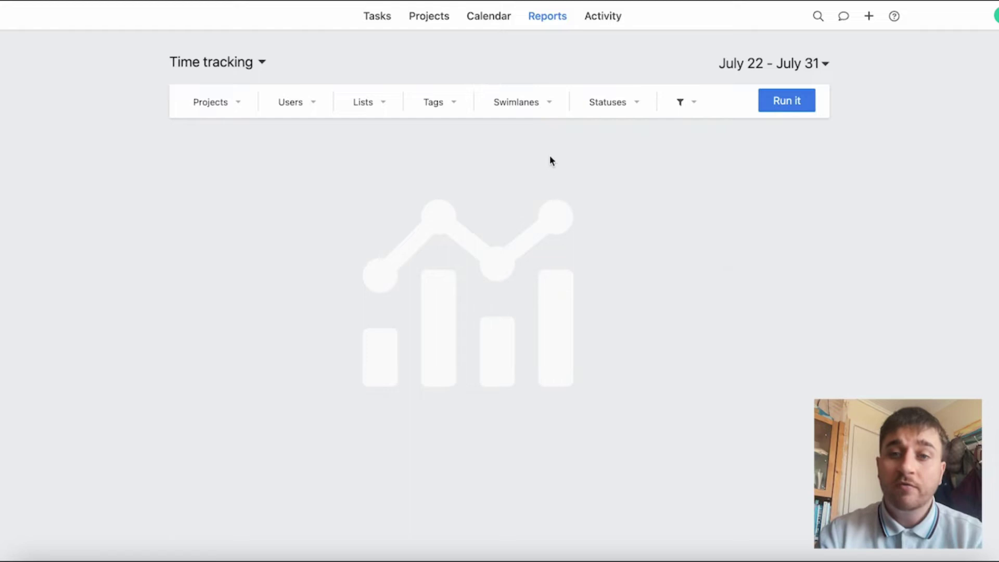
pyautogui.click(788, 105)
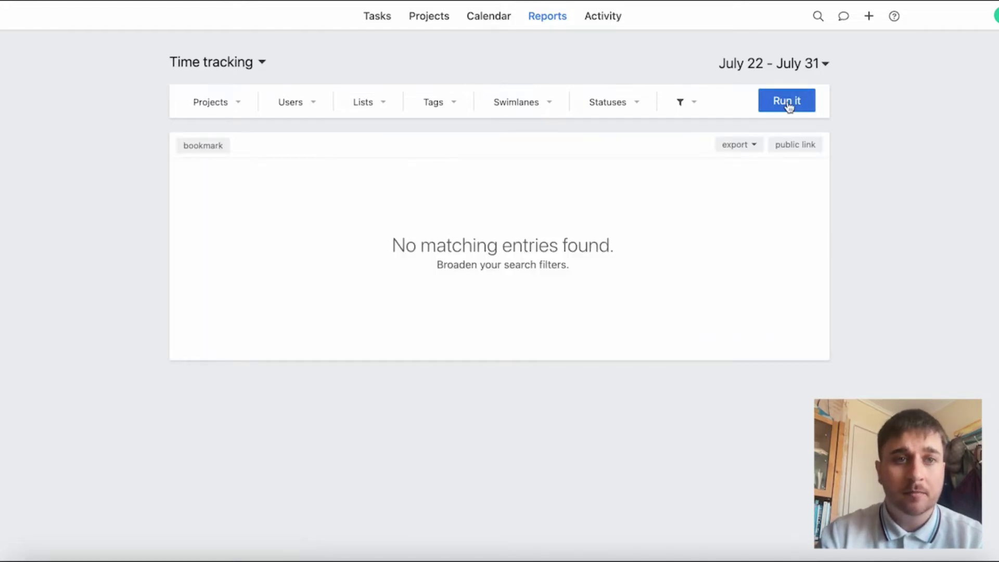
# Scroll the Activity feed and open the '... and assign tasks to people' task from it
pyautogui.click(602, 17)
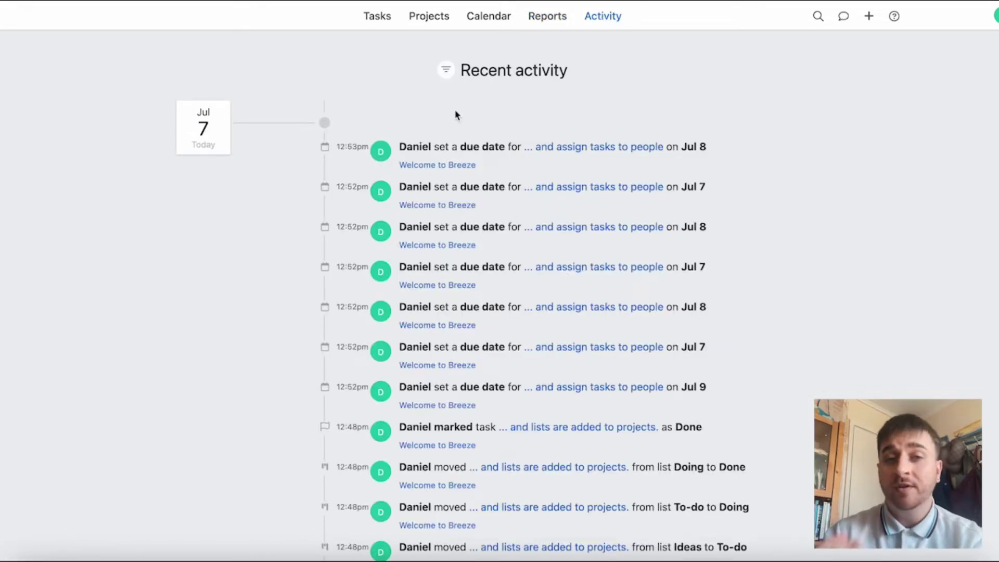
pyautogui.scroll(-2, 324, 109)
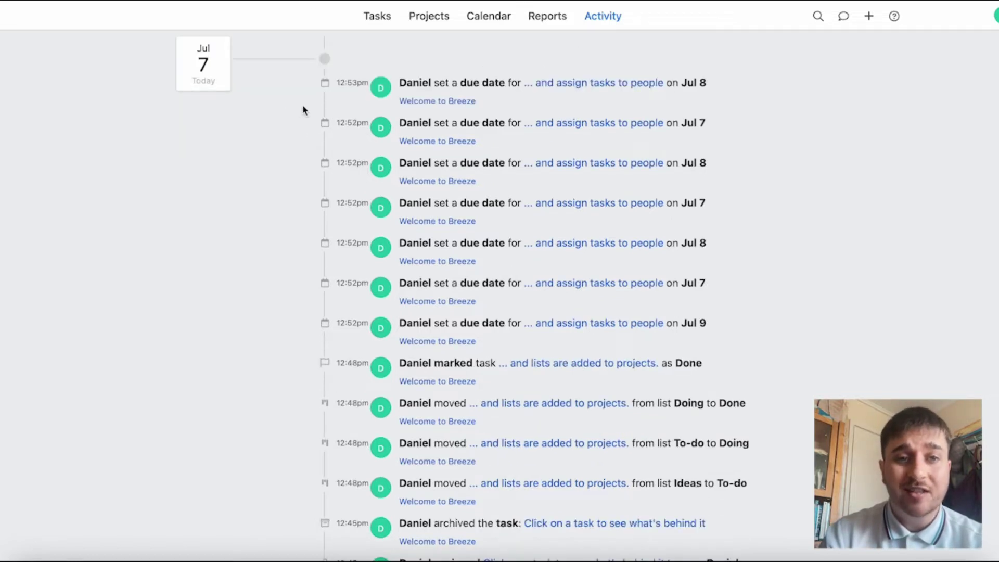
pyautogui.scroll(-2, 303, 107)
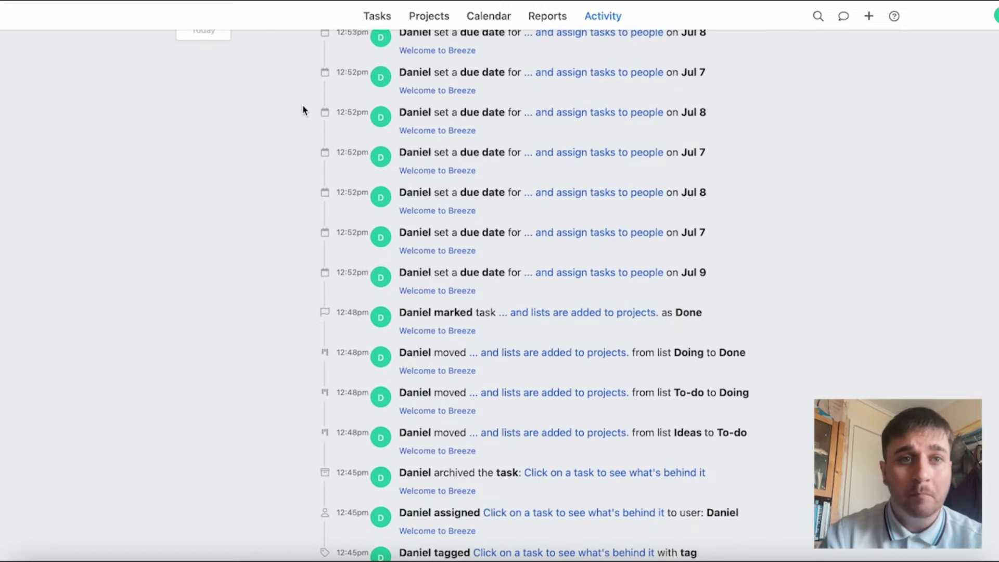
pyautogui.scroll(4, 675, 62)
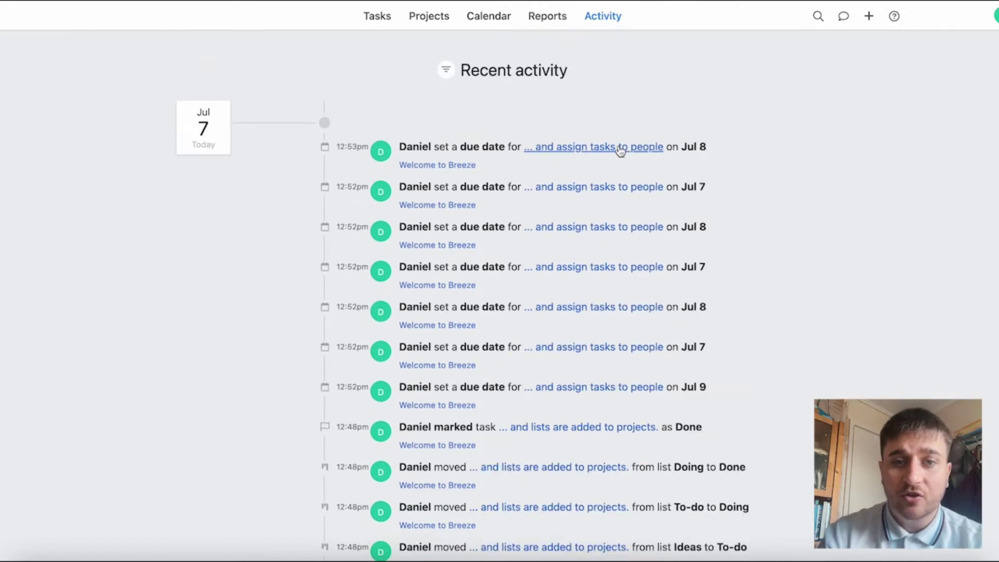
pyautogui.click(587, 192)
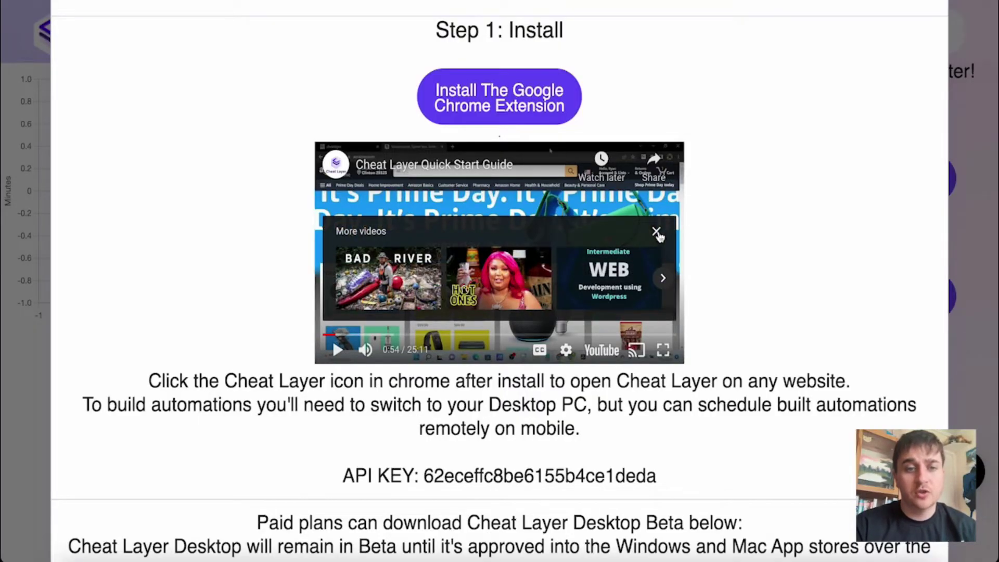
# Close the YouTube 'More videos' overlay on the Step 1 Quick Start Guide video
pyautogui.click(656, 231)
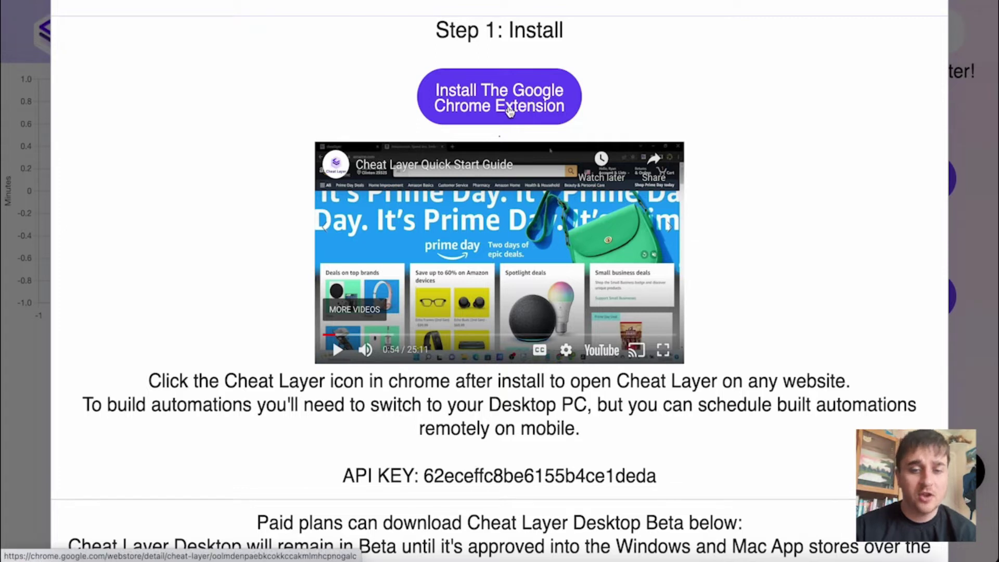
# Open the Chrome extension install page, add the Amazon SanDisk image via Add To Cheat, and browse the action tiles
pyautogui.click(501, 106)
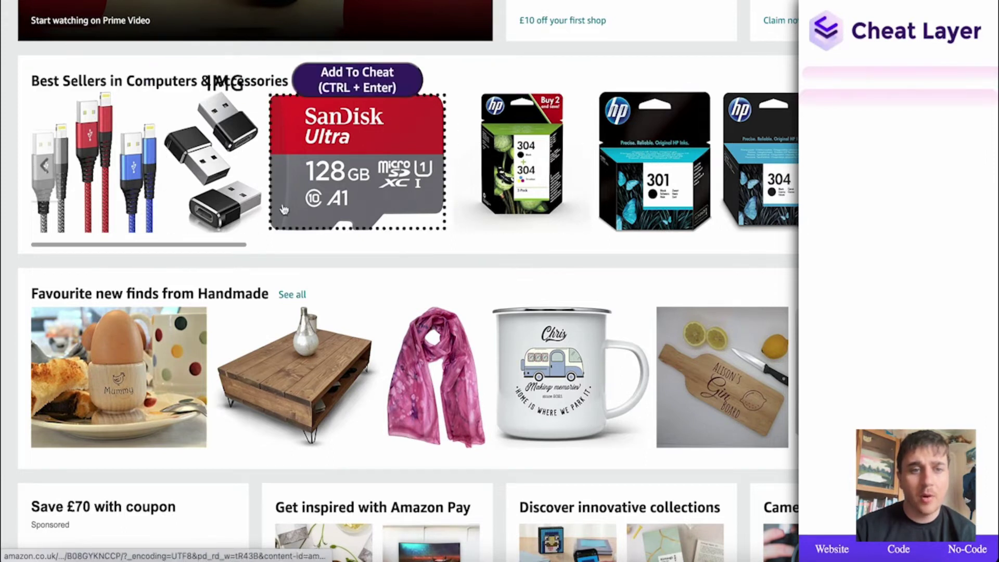
pyautogui.click(374, 83)
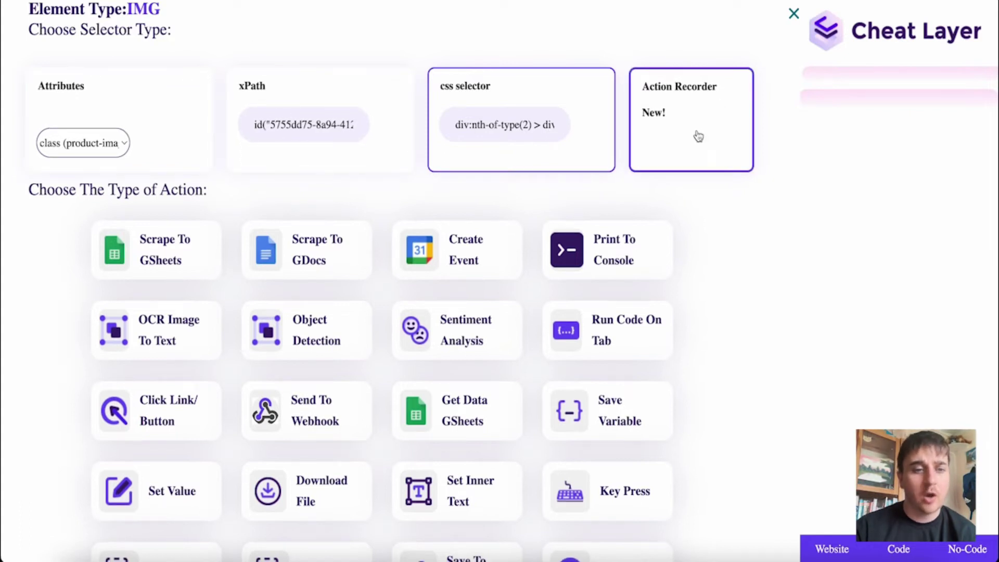
pyautogui.scroll(-1, 80, 190)
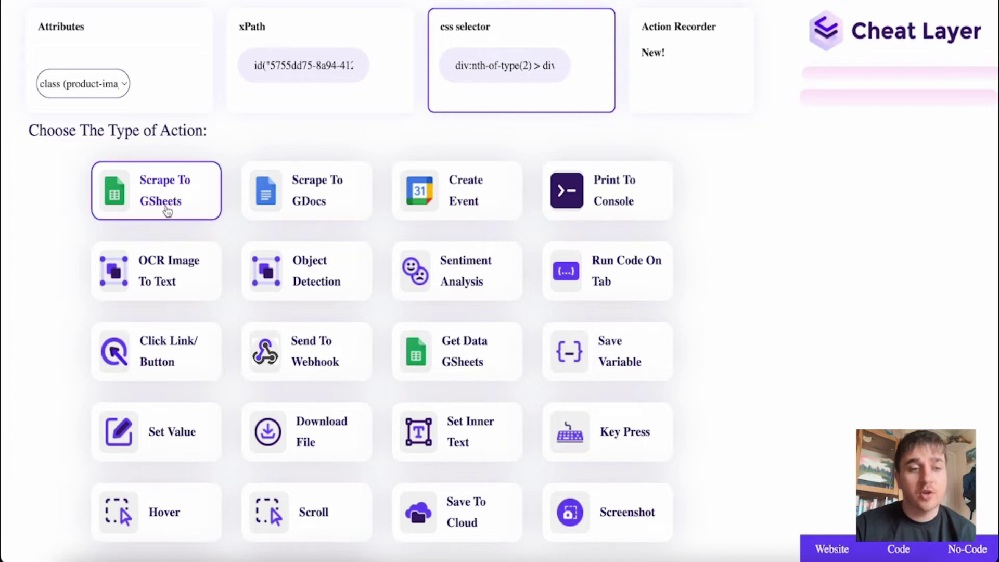
pyautogui.click(310, 209)
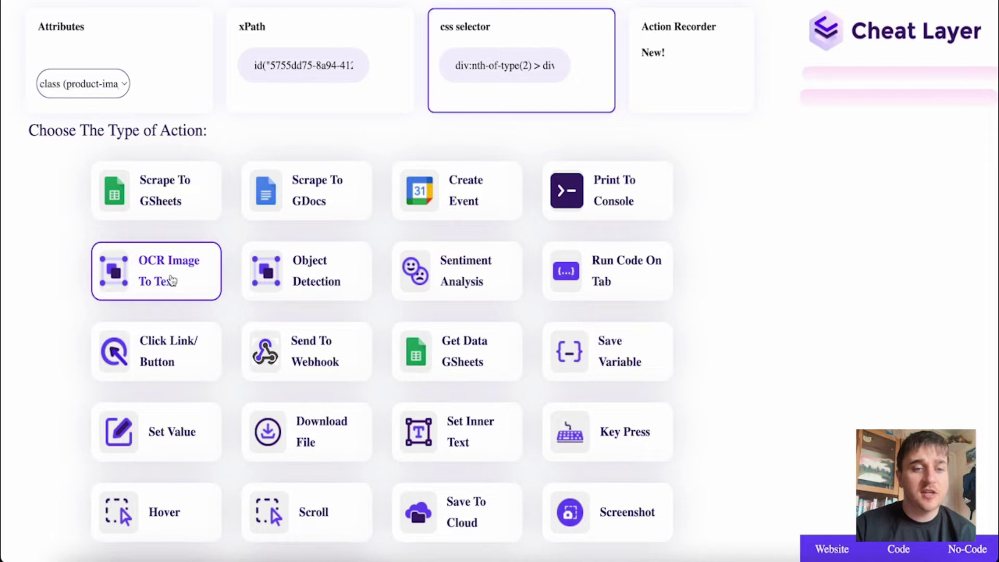
pyautogui.scroll(-1, 172, 281)
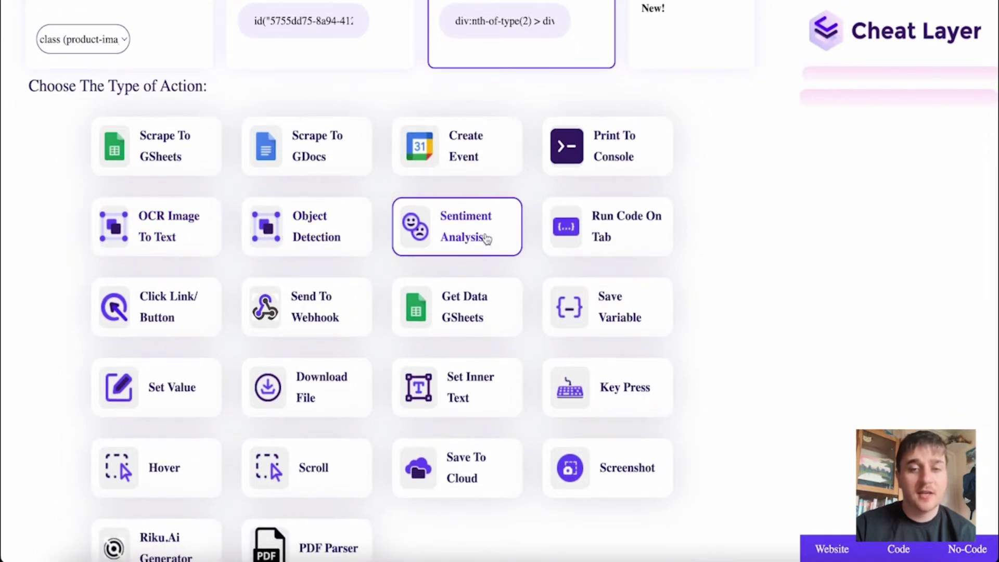
pyautogui.scroll(-1, 647, 237)
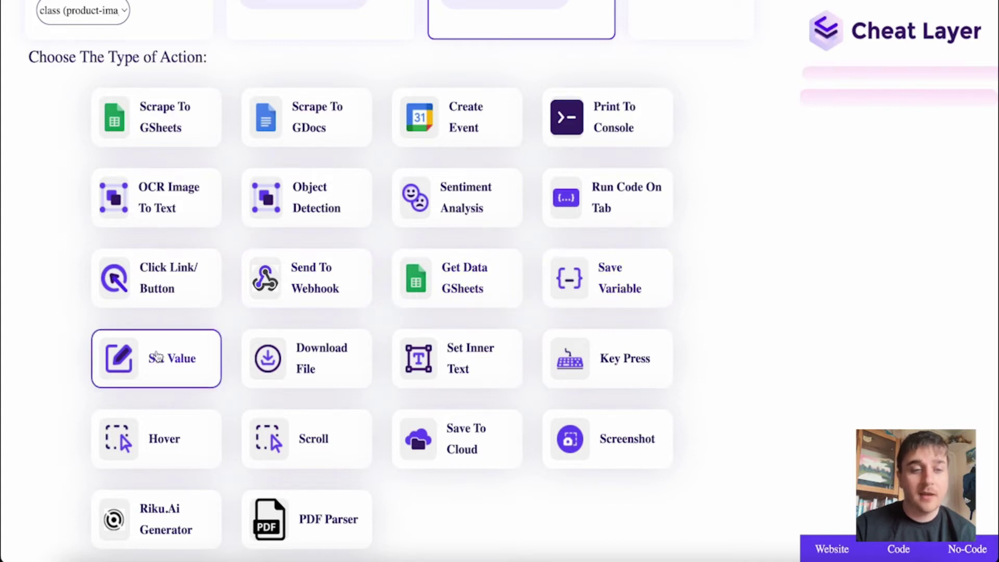
pyautogui.scroll(-1, 316, 357)
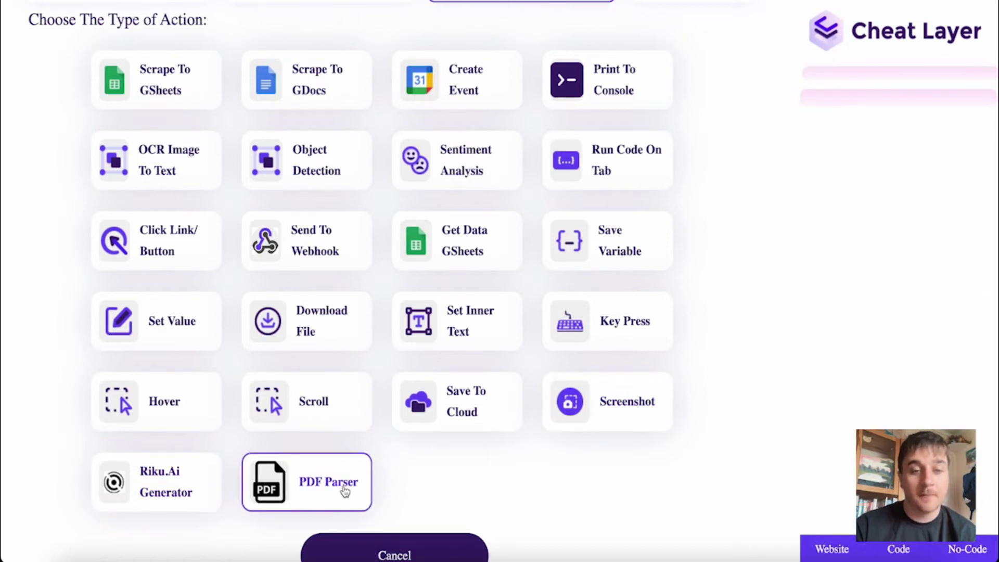
pyautogui.scroll(2, 717, 139)
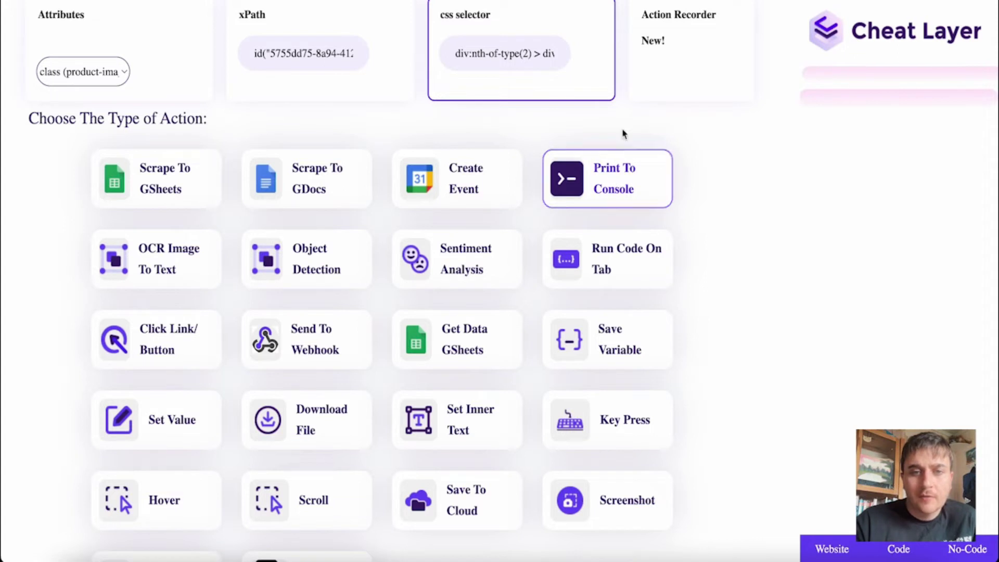
# Attach a Print To Console action to the SanDisk memory card image
pyautogui.click(614, 182)
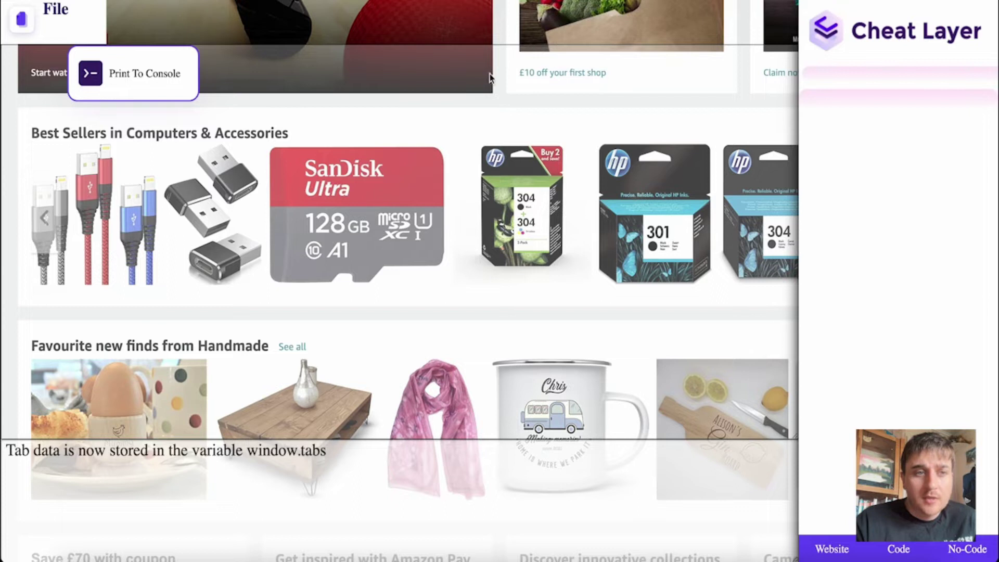
pyautogui.click(162, 79)
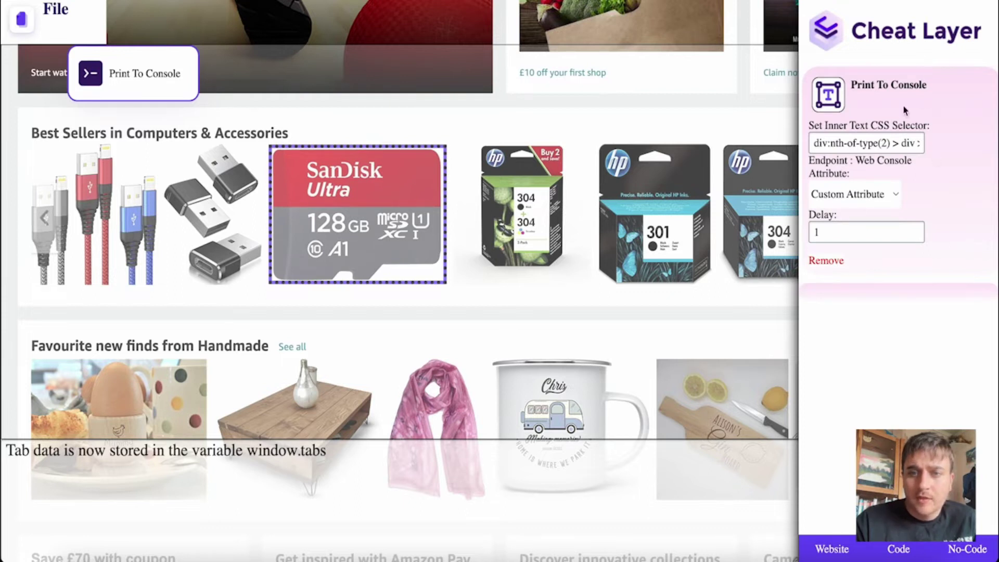
pyautogui.click(66, 23)
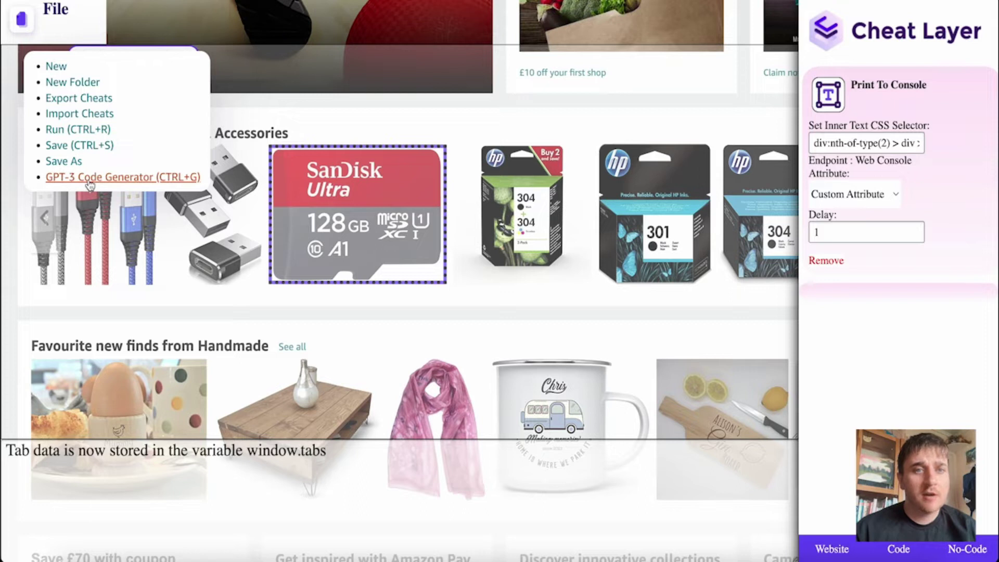
# Create a new automation folder named 'SD Cards' from the File menu
pyautogui.click(57, 68)
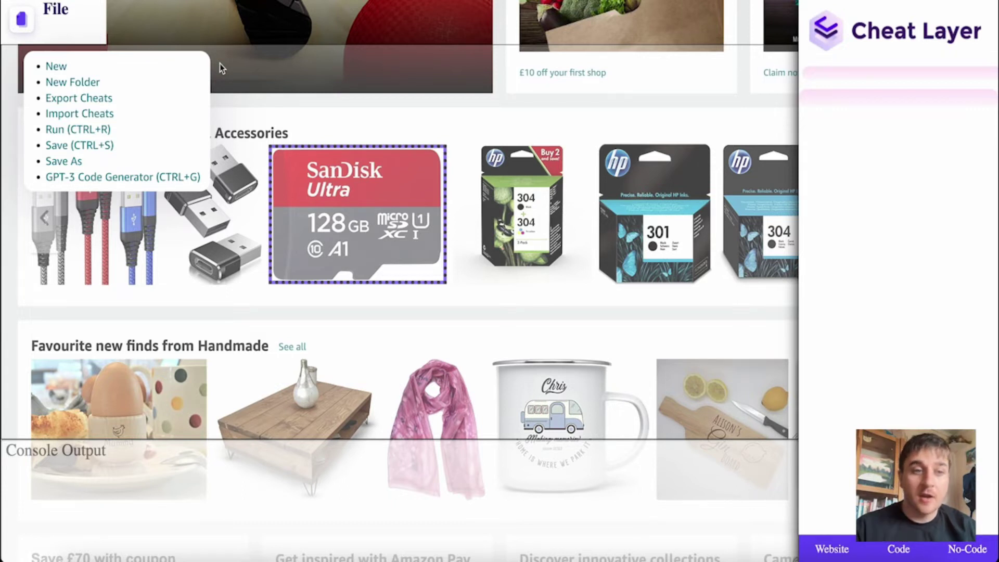
pyautogui.click(88, 87)
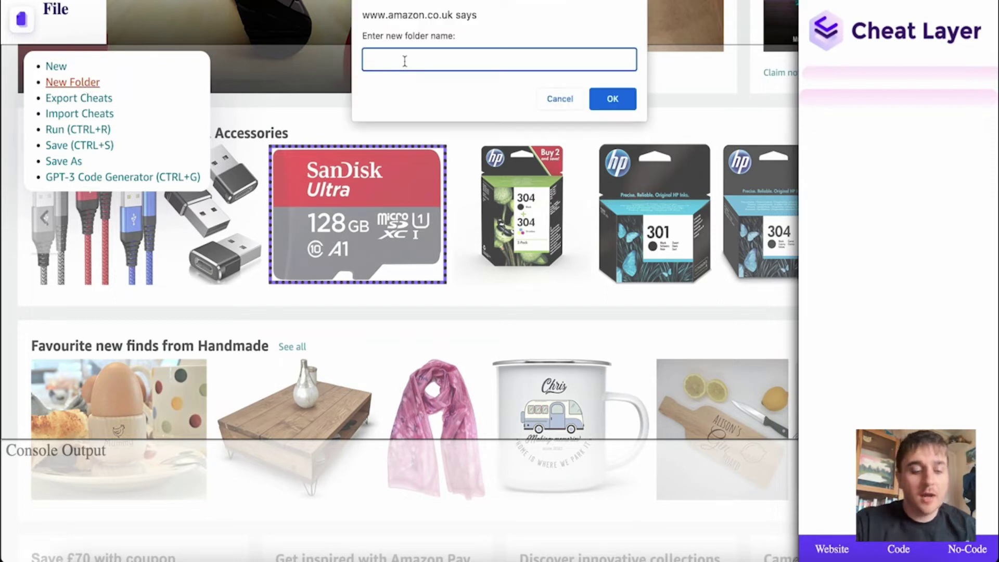
pyautogui.write('SD Cards')
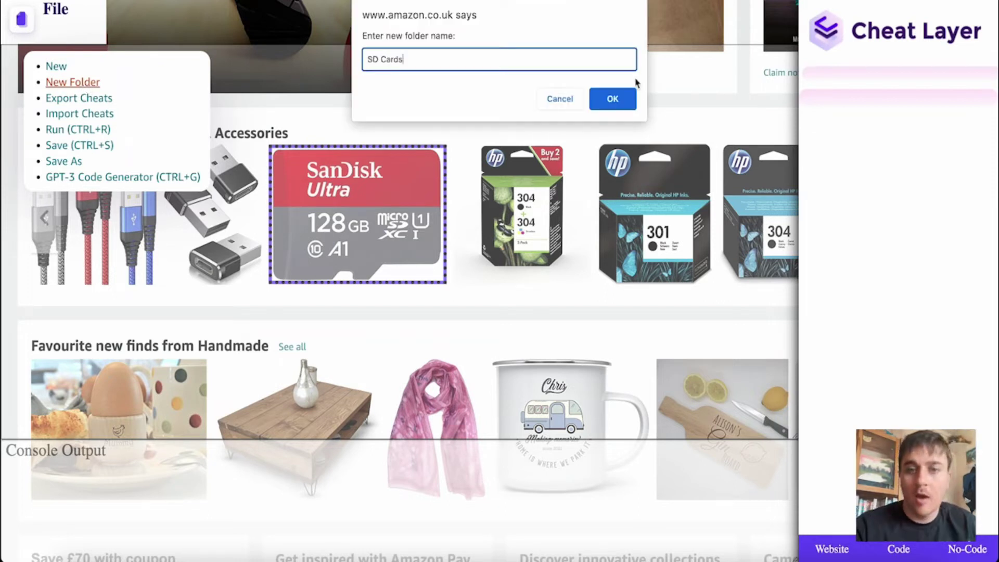
pyautogui.click(613, 99)
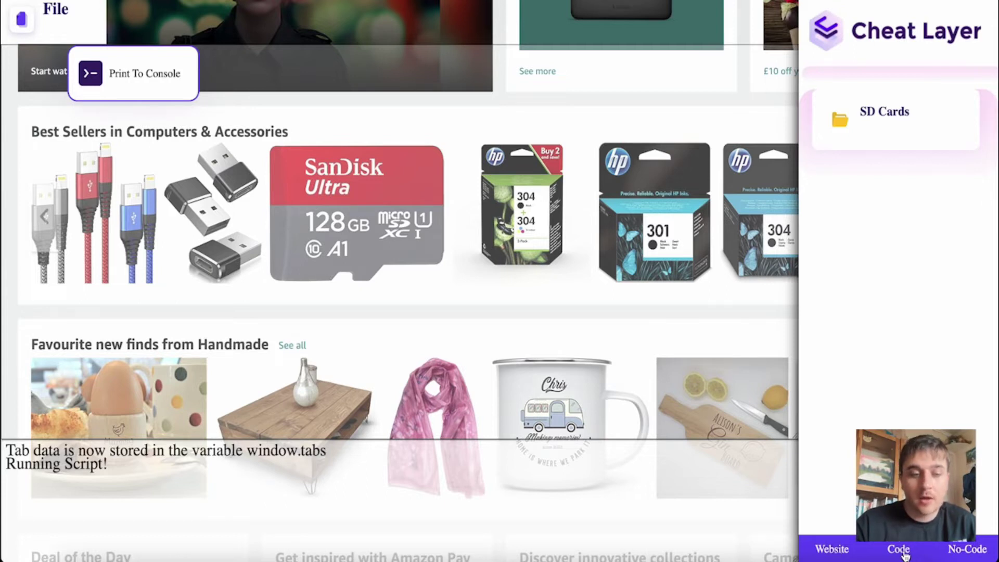
# Toggle the cheat between the Code script view and the No-Code block view
pyautogui.click(903, 554)
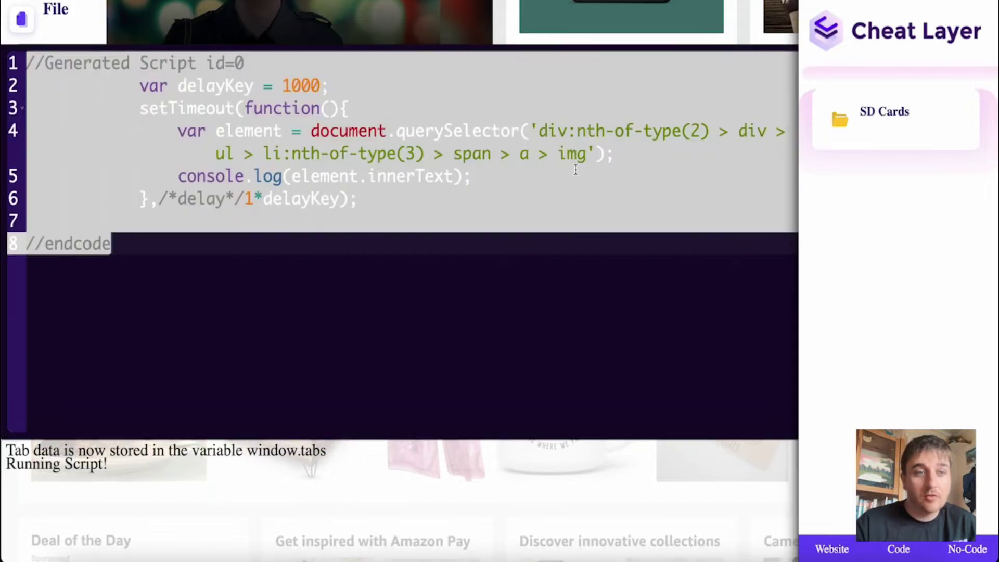
pyautogui.click(962, 554)
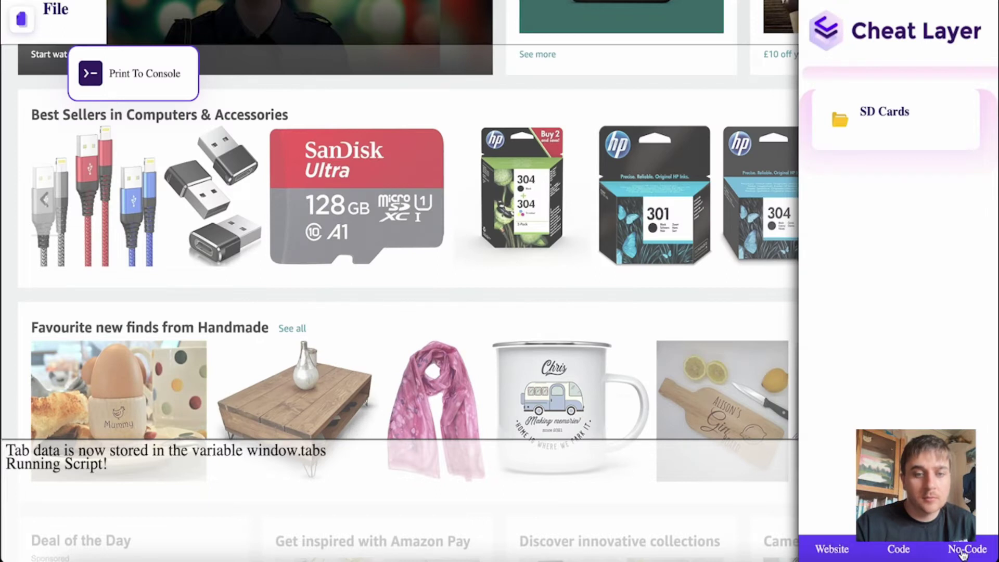
pyautogui.scroll(1, 387, 175)
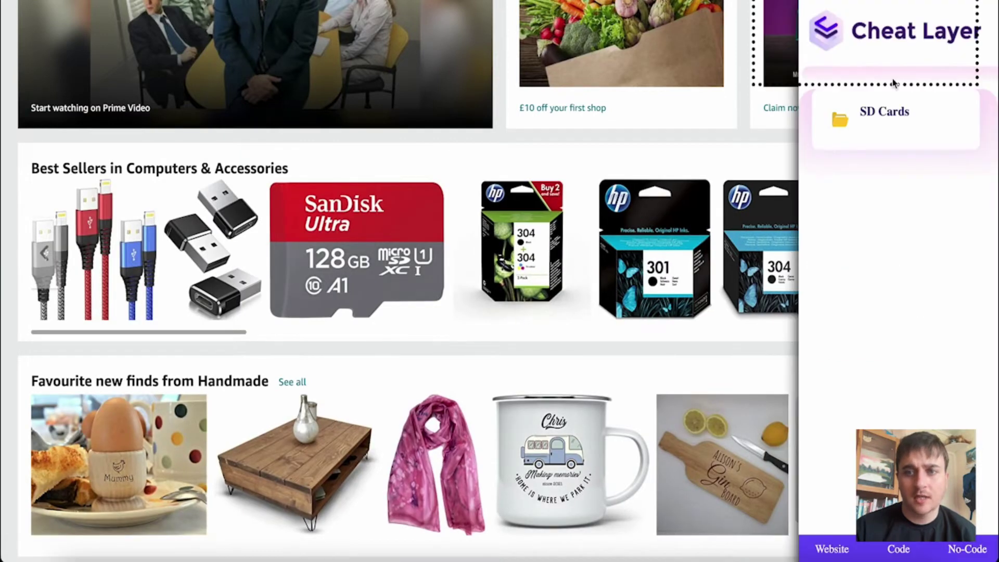
pyautogui.scroll(-2, 312, 156)
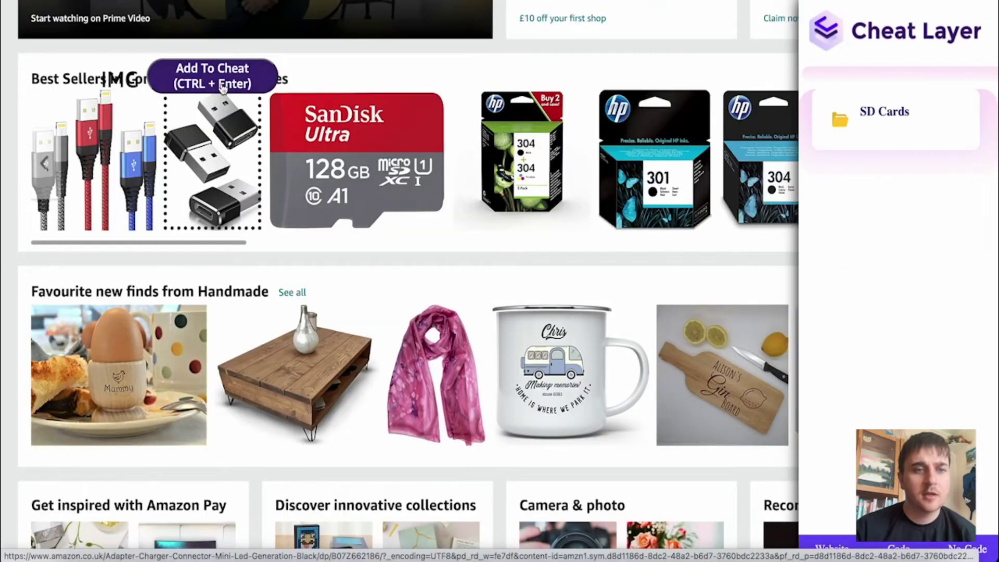
# Add the USB adapter image and record page scrolls with the Action Recorder
pyautogui.click(220, 79)
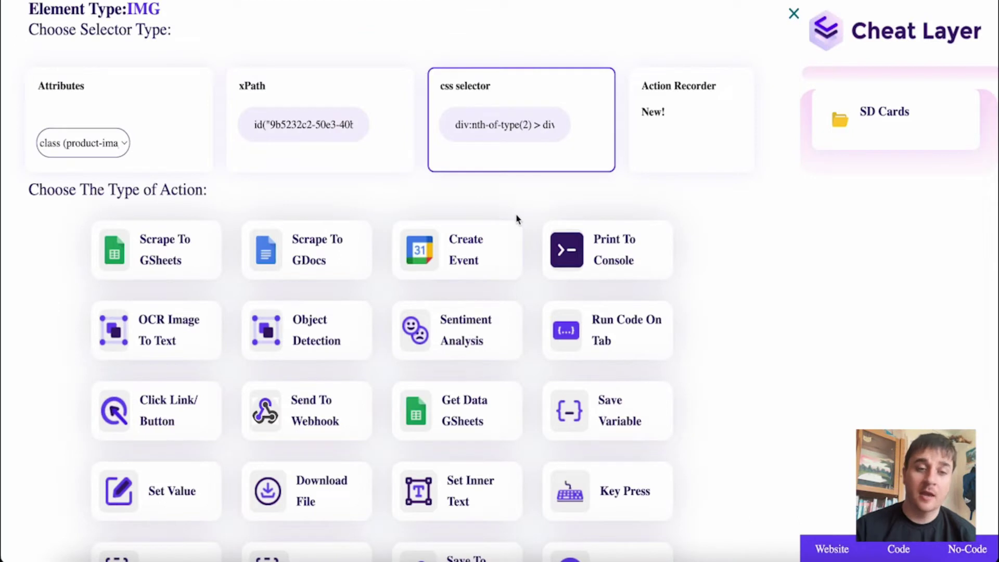
pyautogui.scroll(-5, 517, 217)
pyautogui.scroll(5, 517, 217)
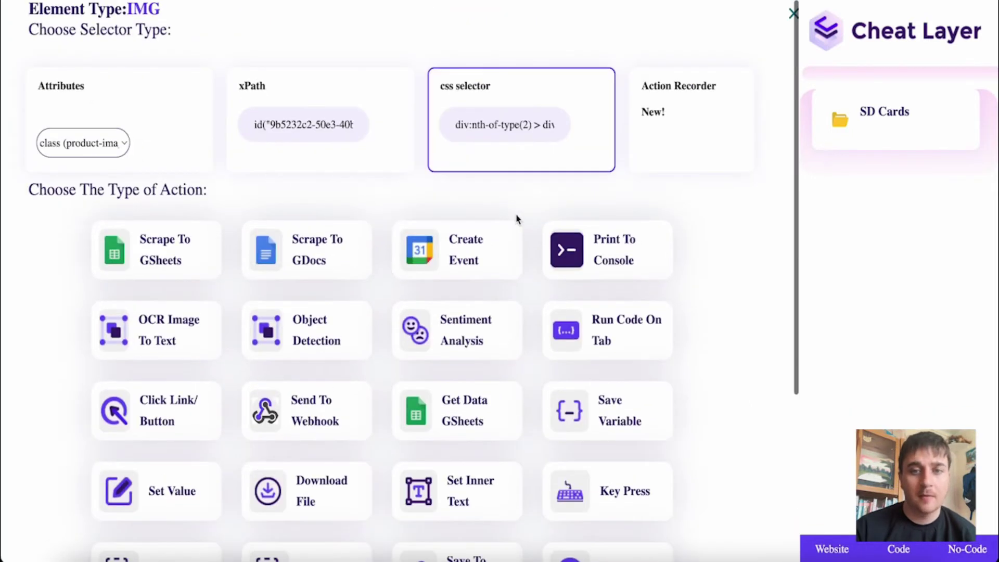
pyautogui.click(680, 115)
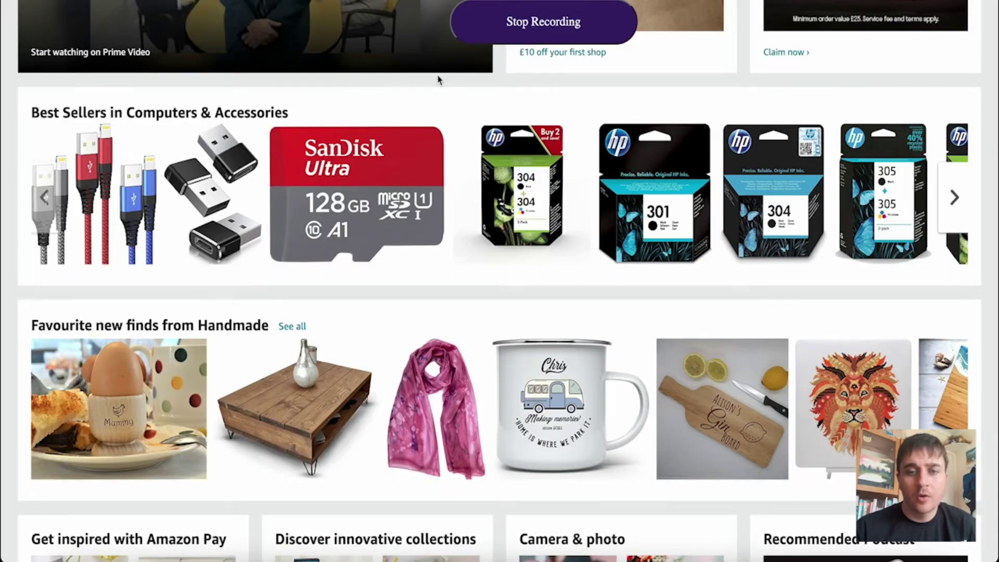
pyautogui.scroll(-3, 447, 259)
pyautogui.scroll(2, 446, 259)
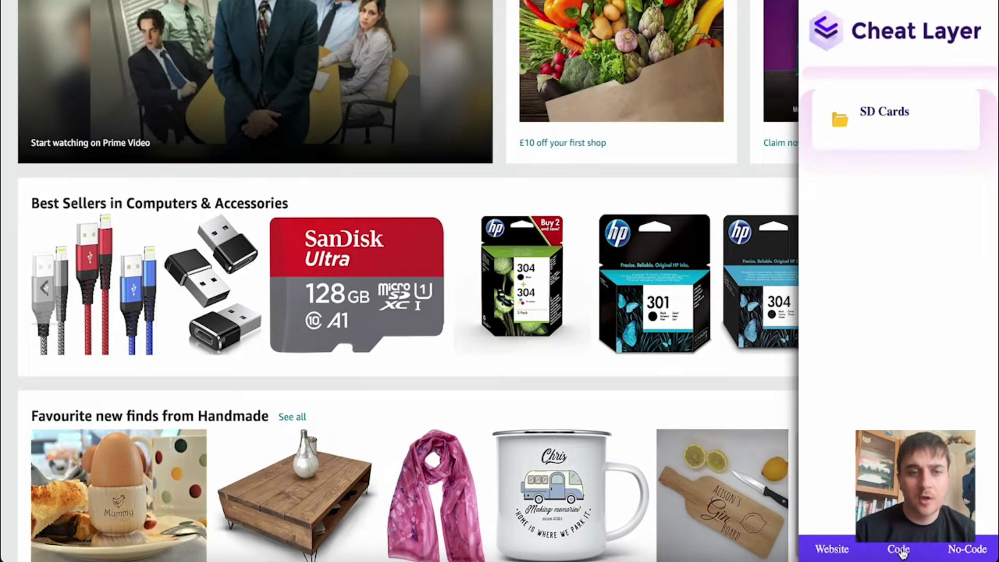
# Review the recorded Scroll and Keypress steps as code, then as No-Code flow nodes
pyautogui.click(899, 549)
pyautogui.scroll(-5, 442, 210)
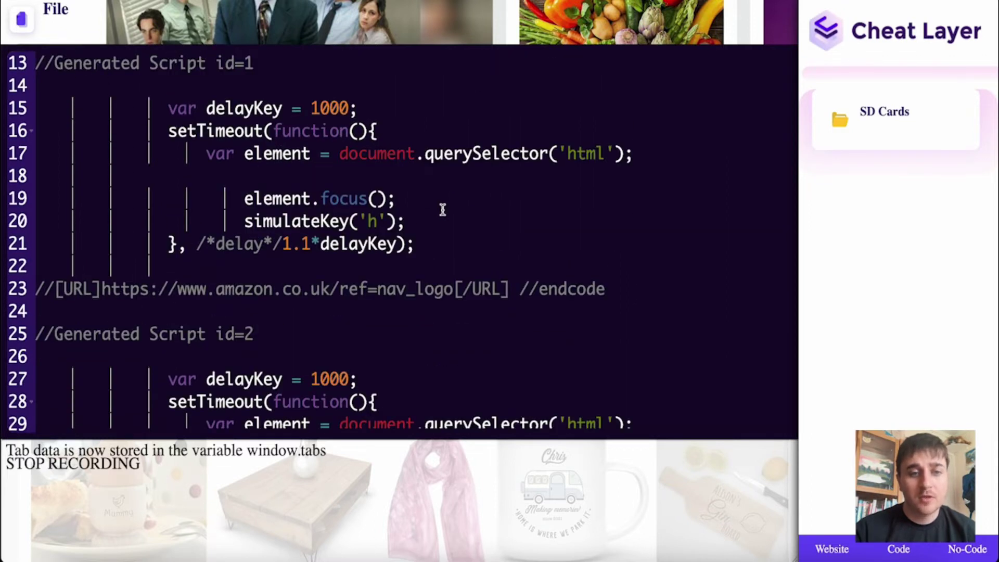
pyautogui.scroll(-2, 442, 210)
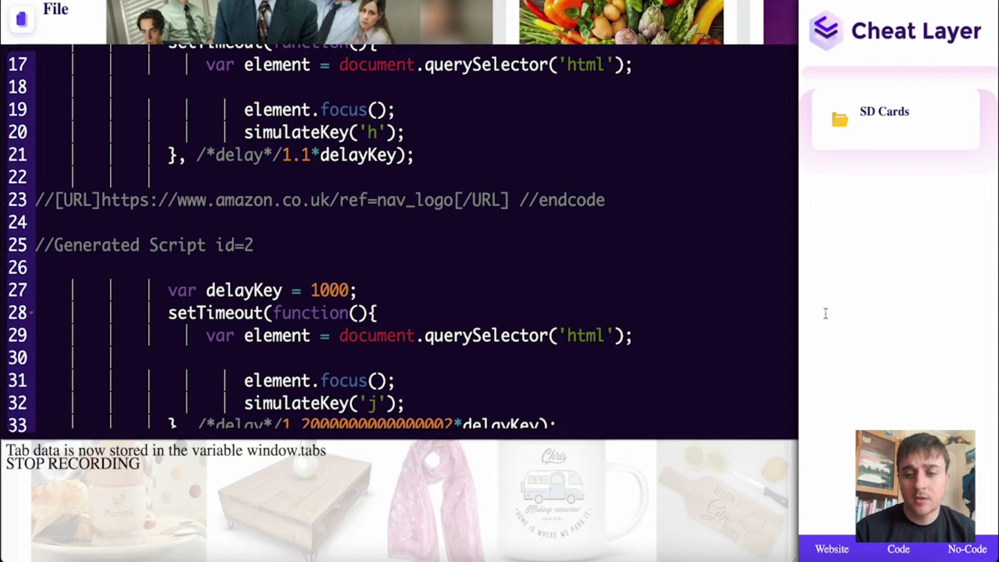
pyautogui.click(966, 549)
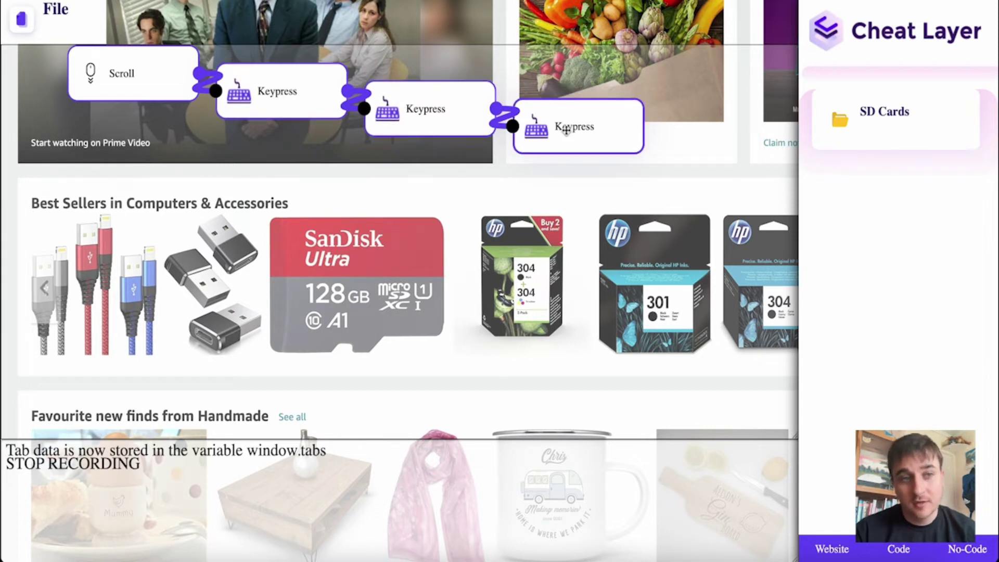
pyautogui.click(57, 17)
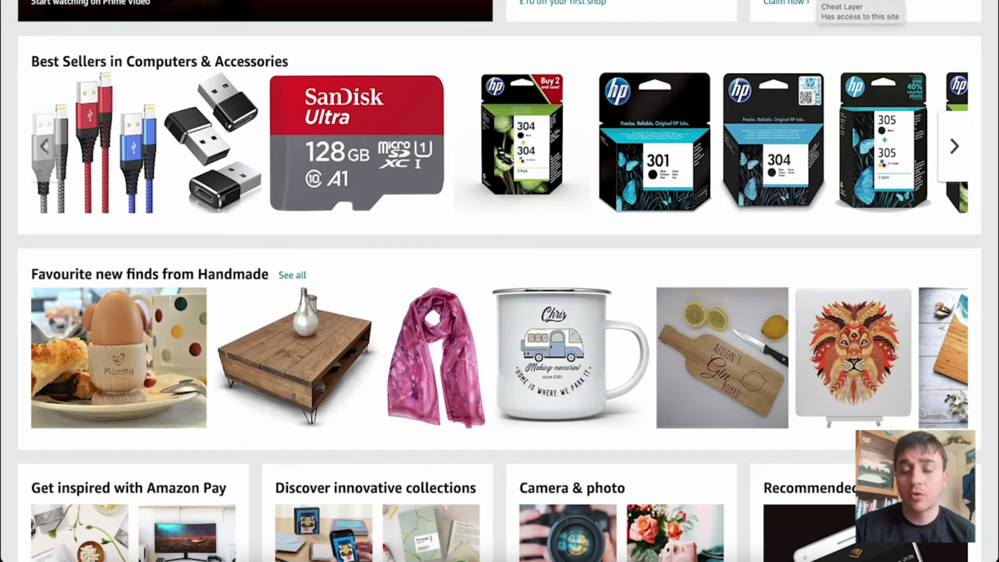
# Add a Scrape To GSheets step for the Best Sellers in Computers & Accessories row, editing the sheet ID and Sheet1 fields
pyautogui.click(824, 1)
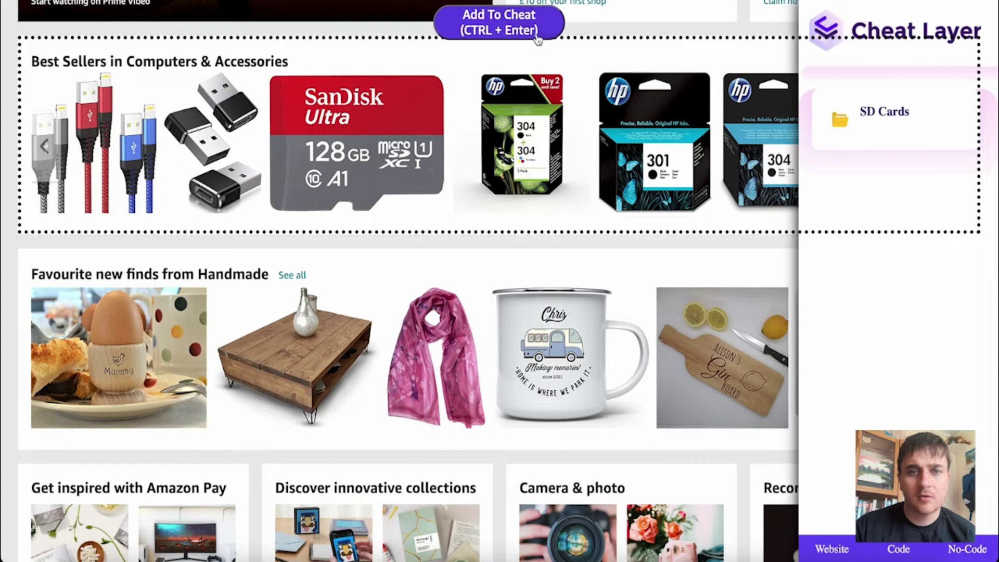
pyautogui.hotkey('ctrl', 'Return')
pyautogui.click(167, 256)
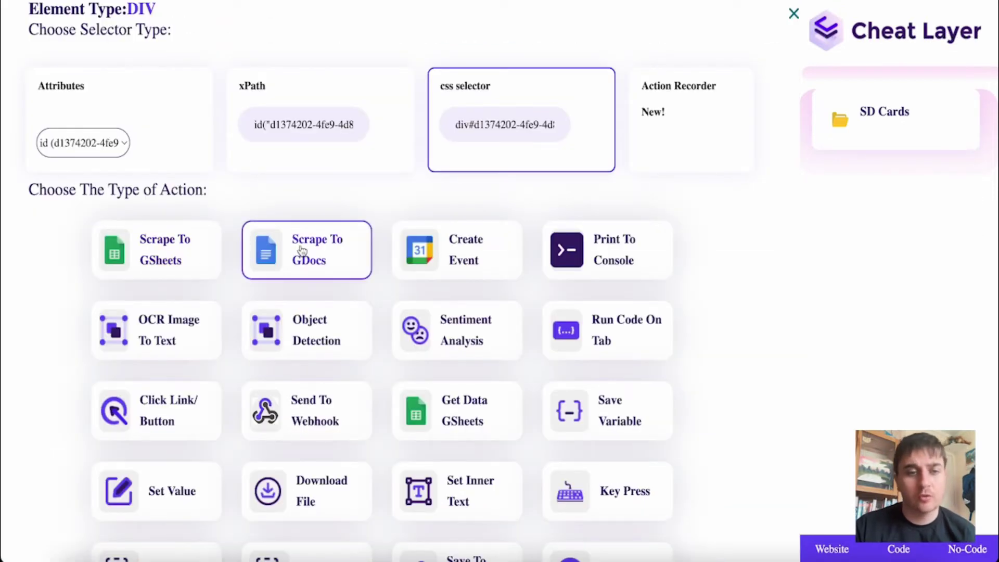
pyautogui.click(167, 249)
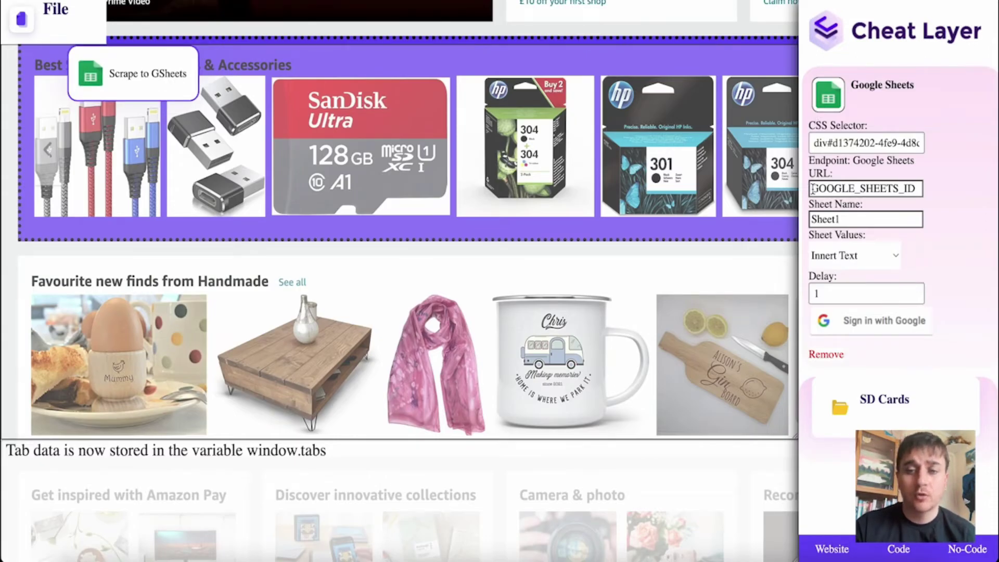
pyautogui.moveTo(812, 188); pyautogui.dragTo(946, 193)
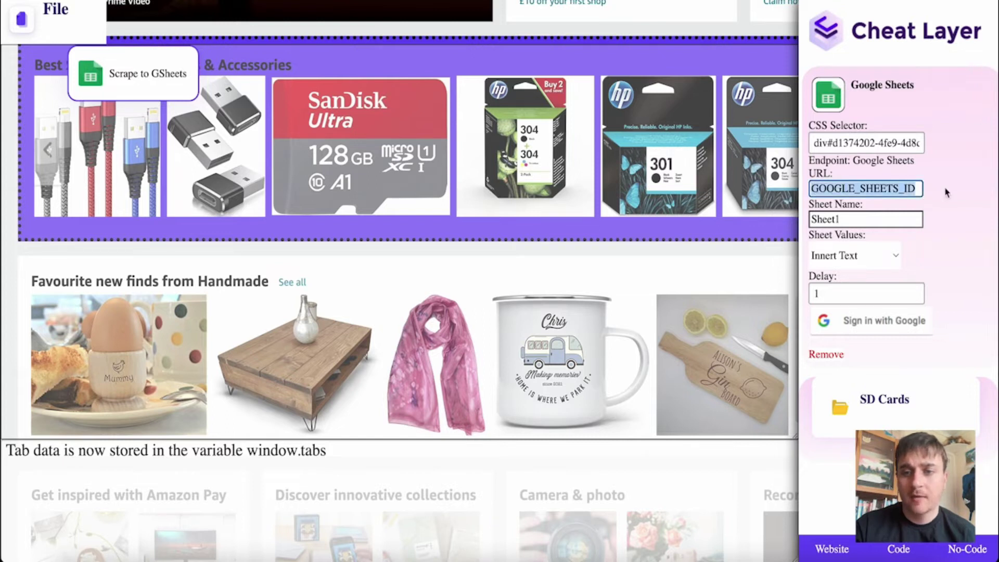
pyautogui.click(855, 222)
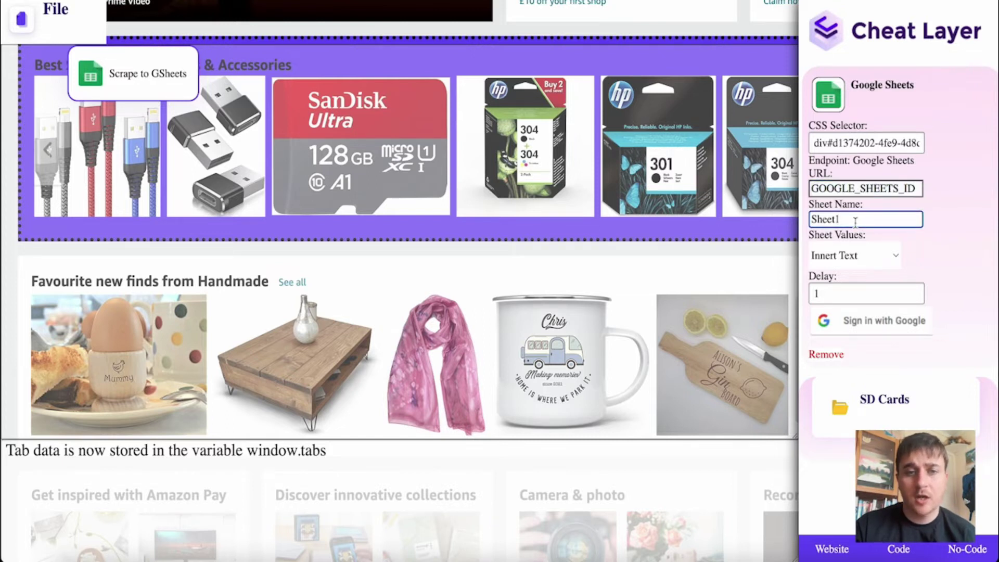
# Open Creaitor.ai's Add a new Project form with the + beside the project name
pyautogui.click(55, 12)
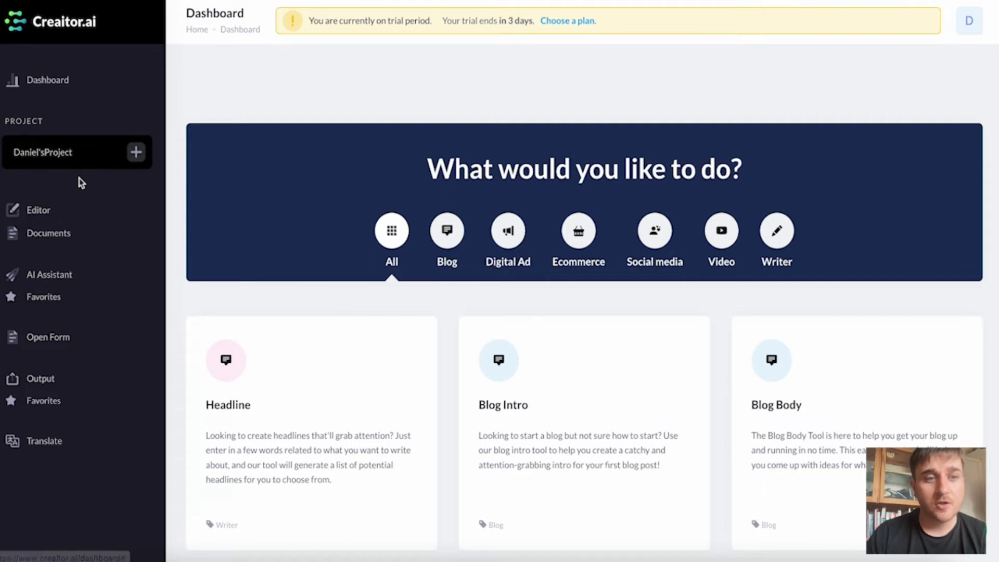
pyautogui.click(137, 153)
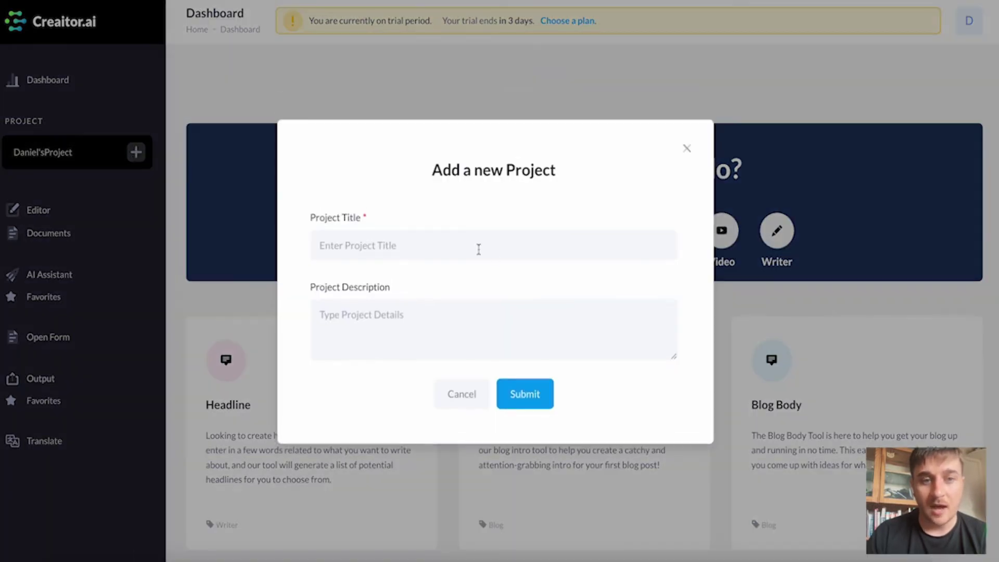